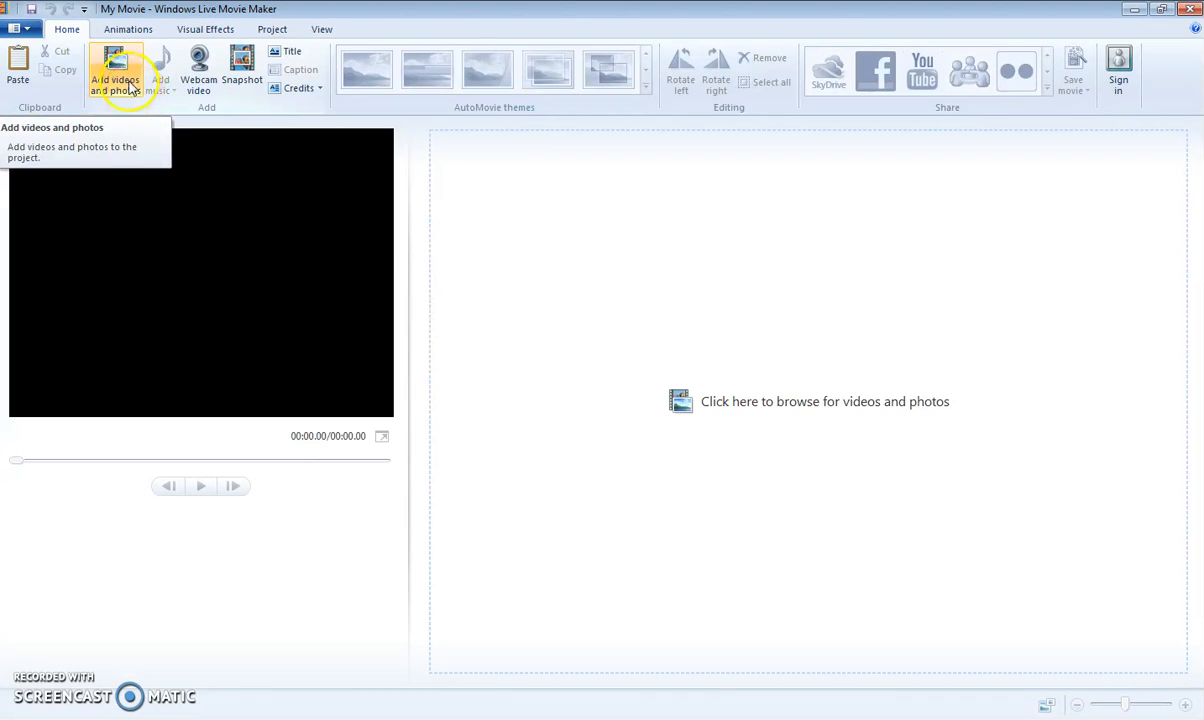
- Import the video Snap Circuits Vid 1.mp4 from the Desktop into the project
click(126, 84)
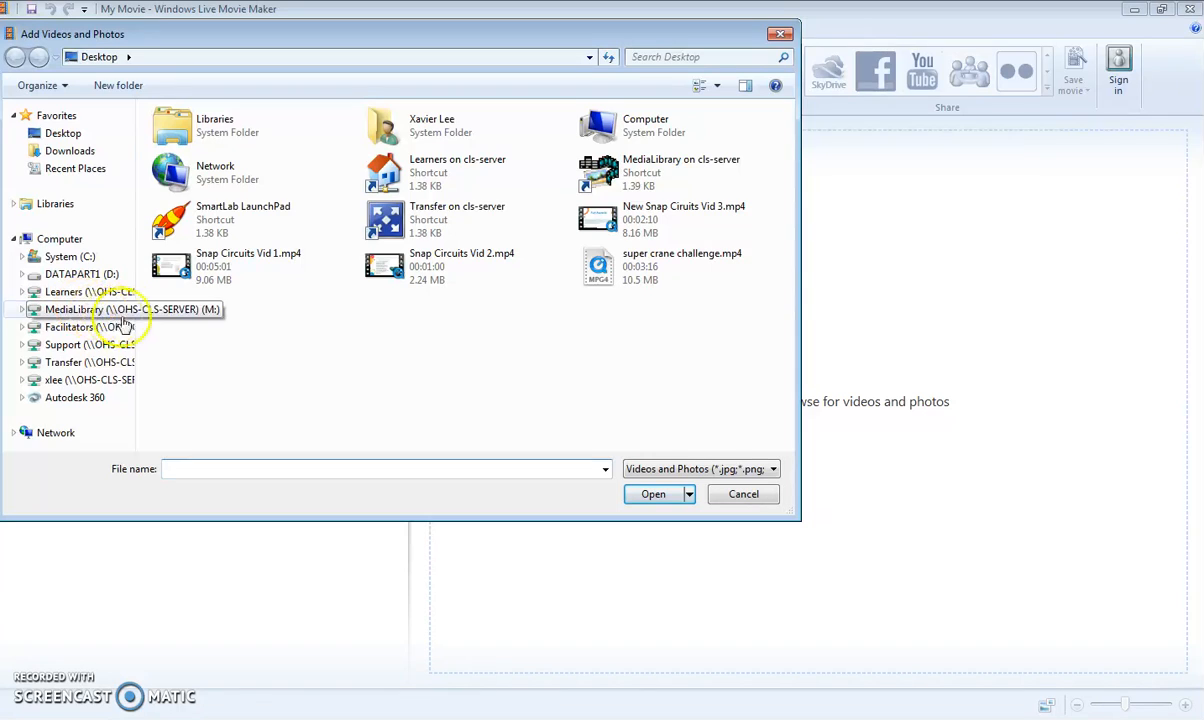
click(55, 134)
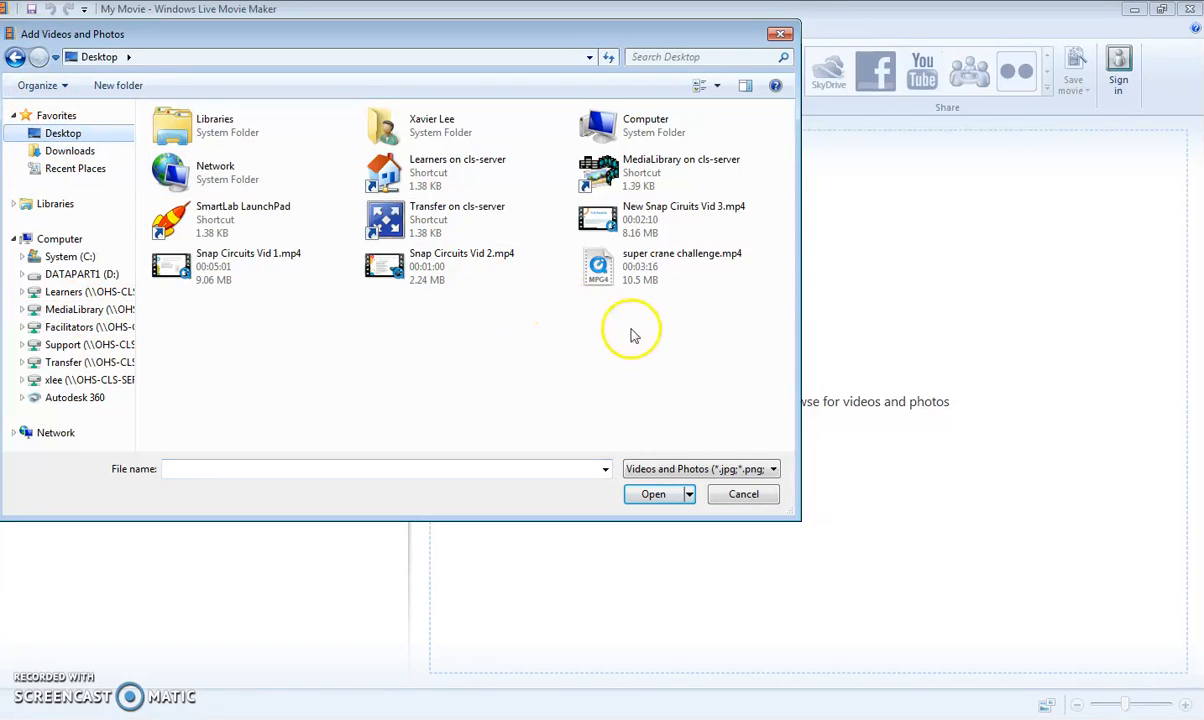
click(283, 260)
click(670, 498)
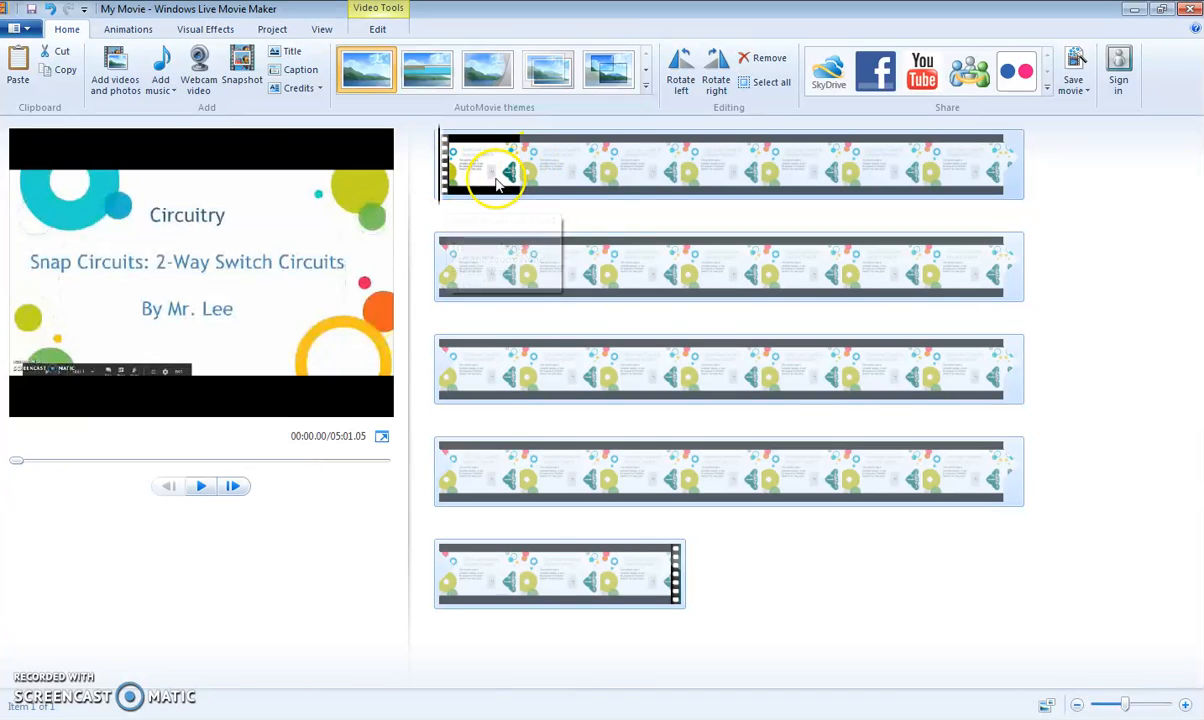
- Add an opening title reading 'Snap Circuits:' and '2-Way Switches' on two lines, and move its text box up slightly
click(303, 58)
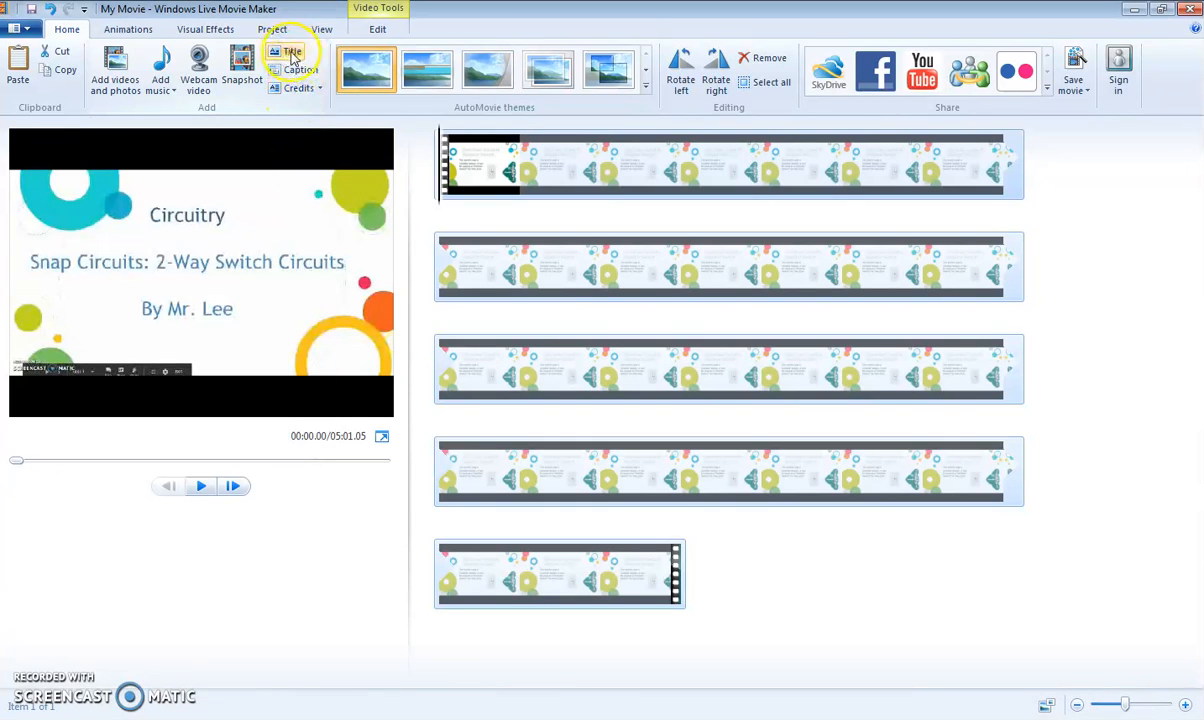
click(289, 51)
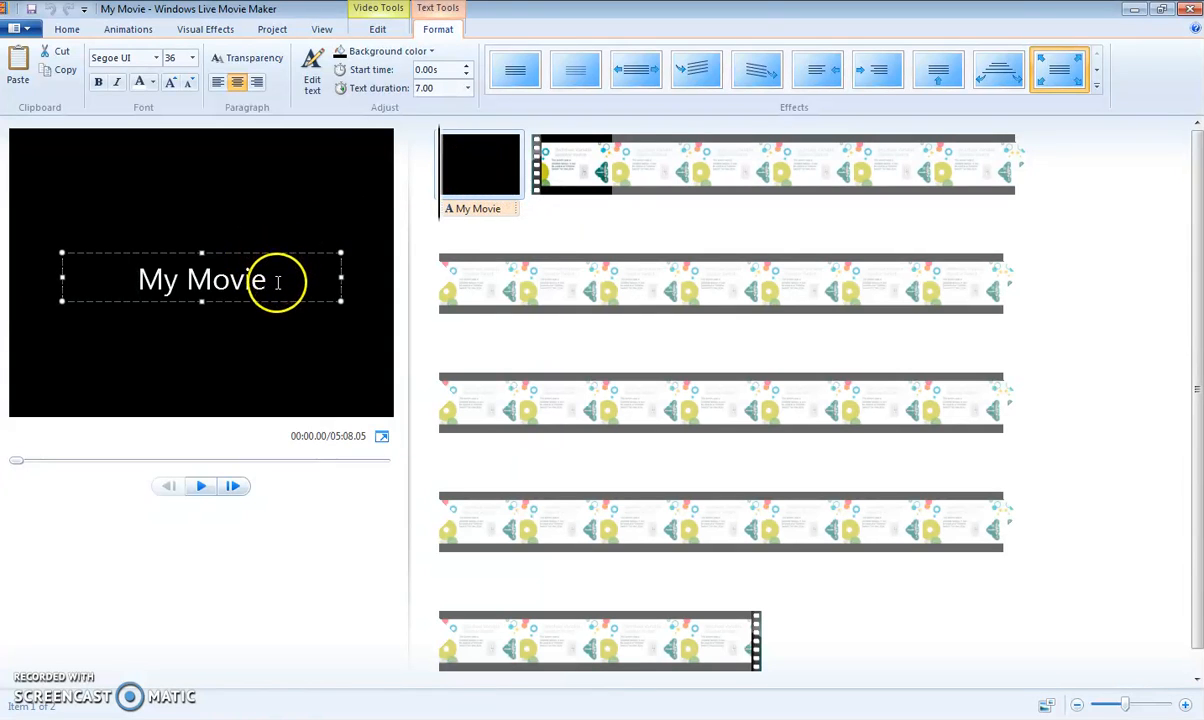
drag(243, 283, 158, 290)
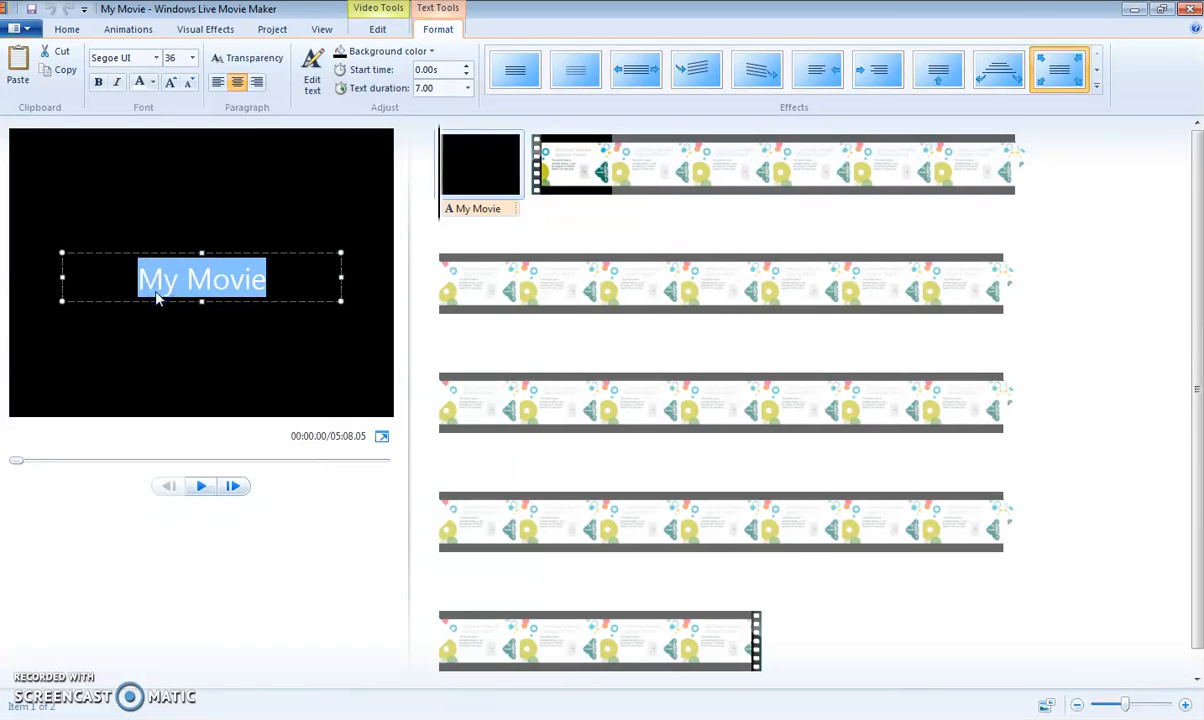
text(S)
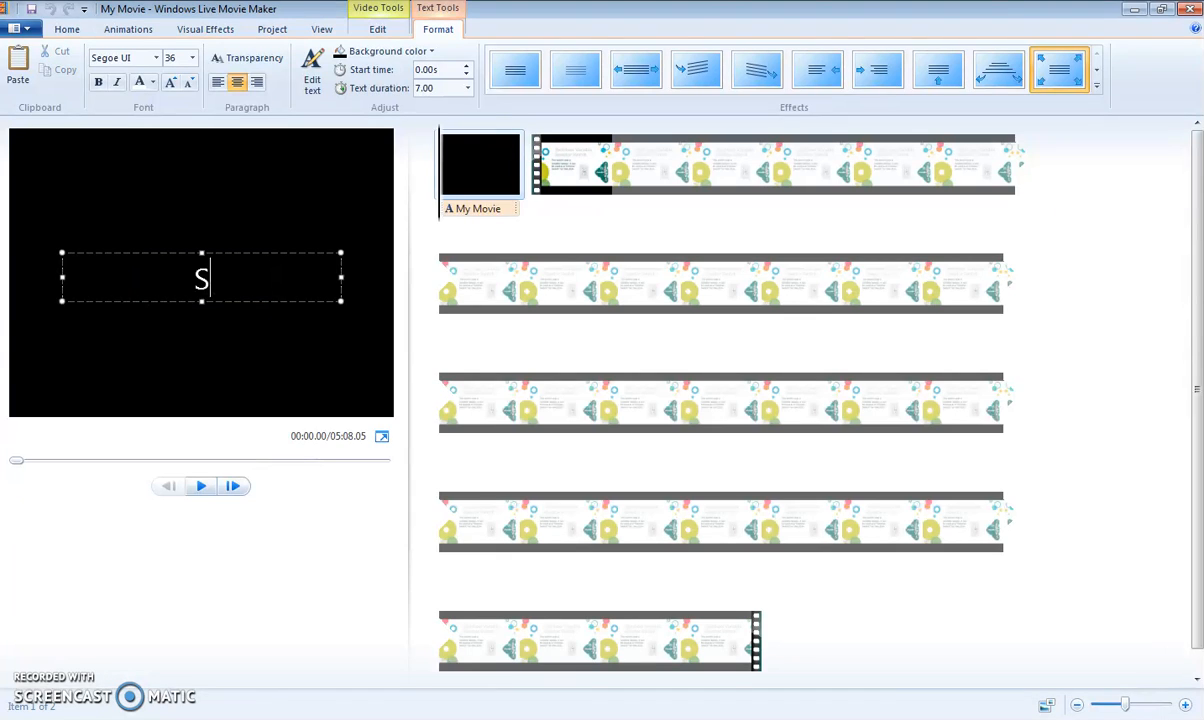
text(nap Circui)
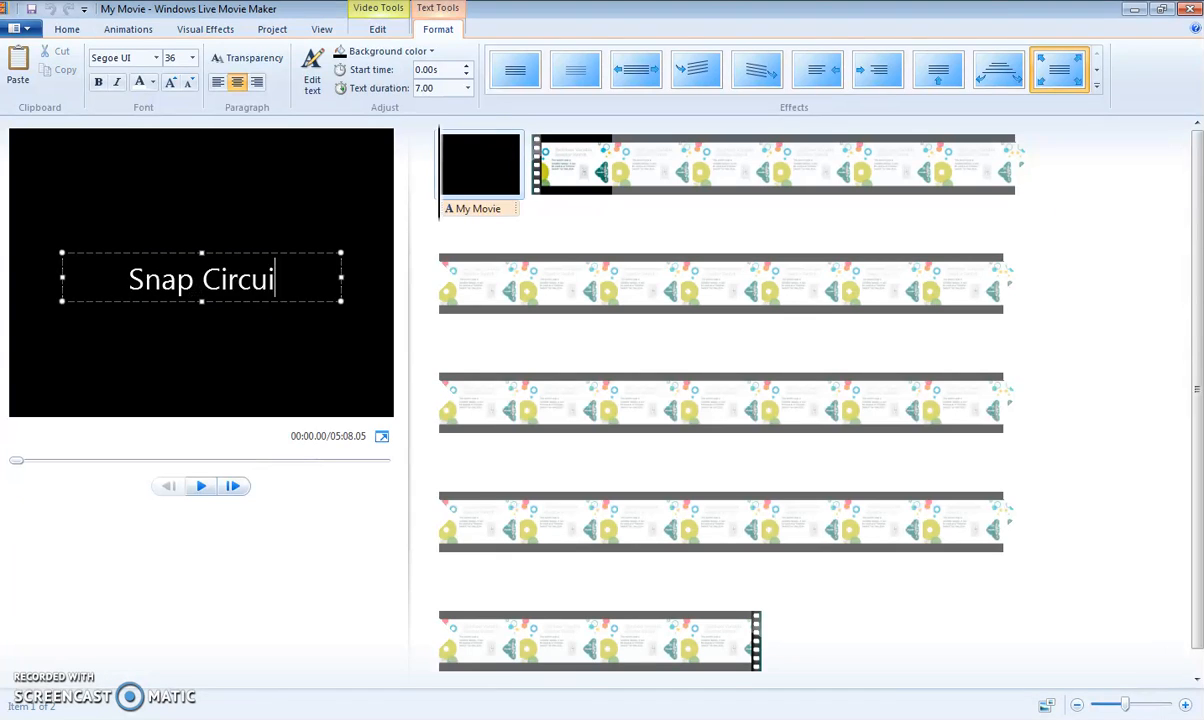
text(ts:)
key(Return)
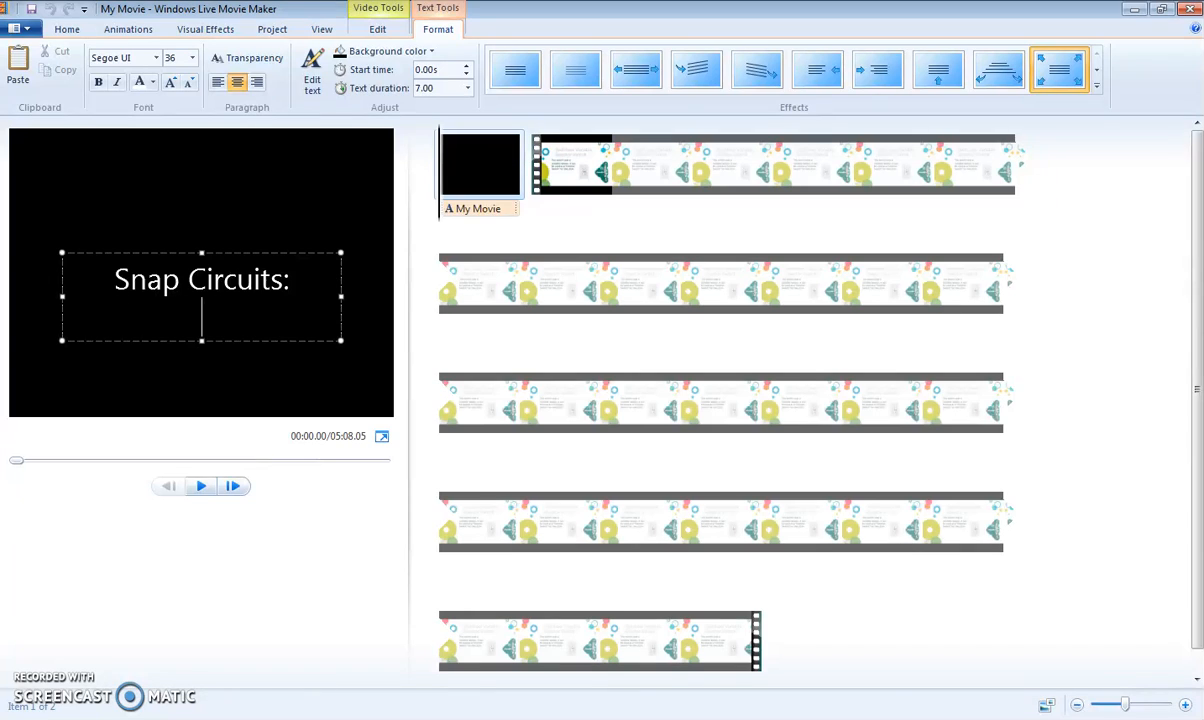
text(2-Way)
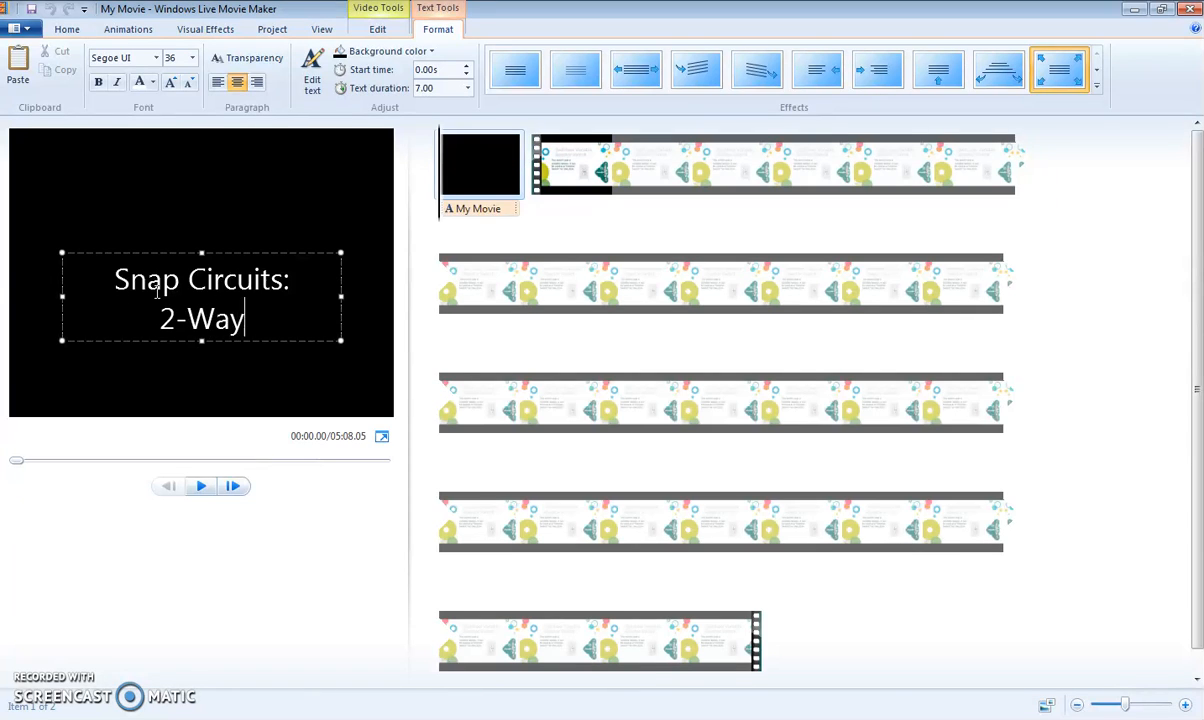
text( Switches)
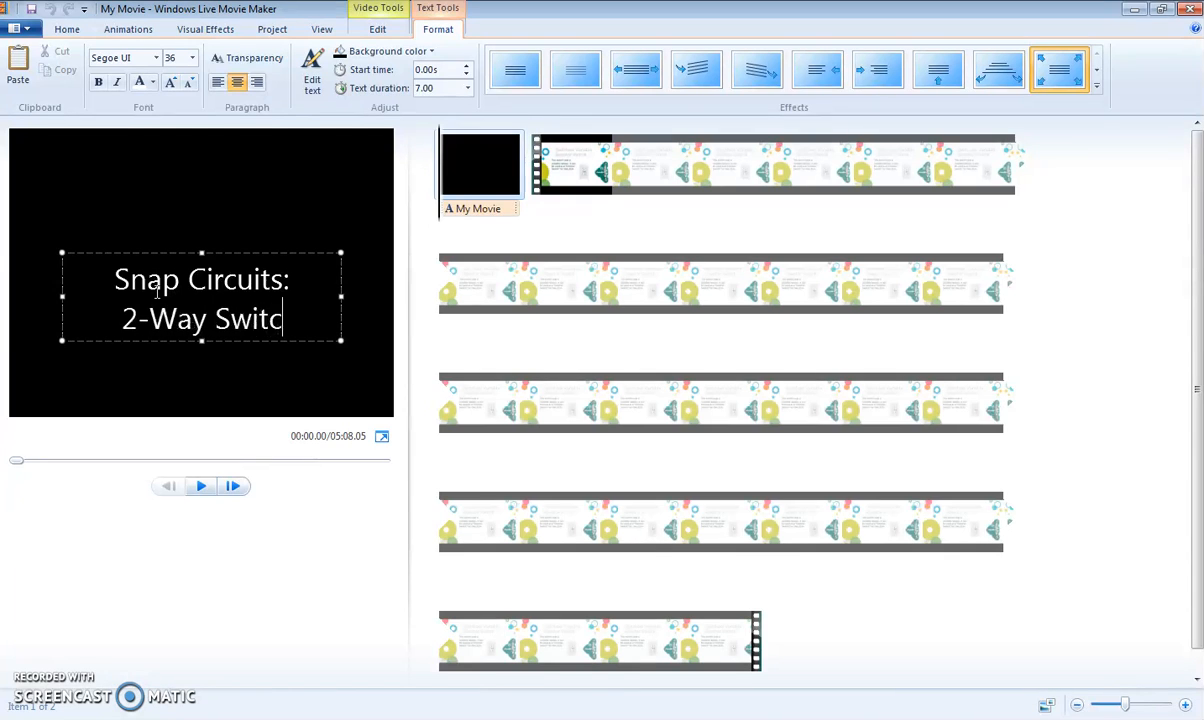
drag(228, 253, 228, 222)
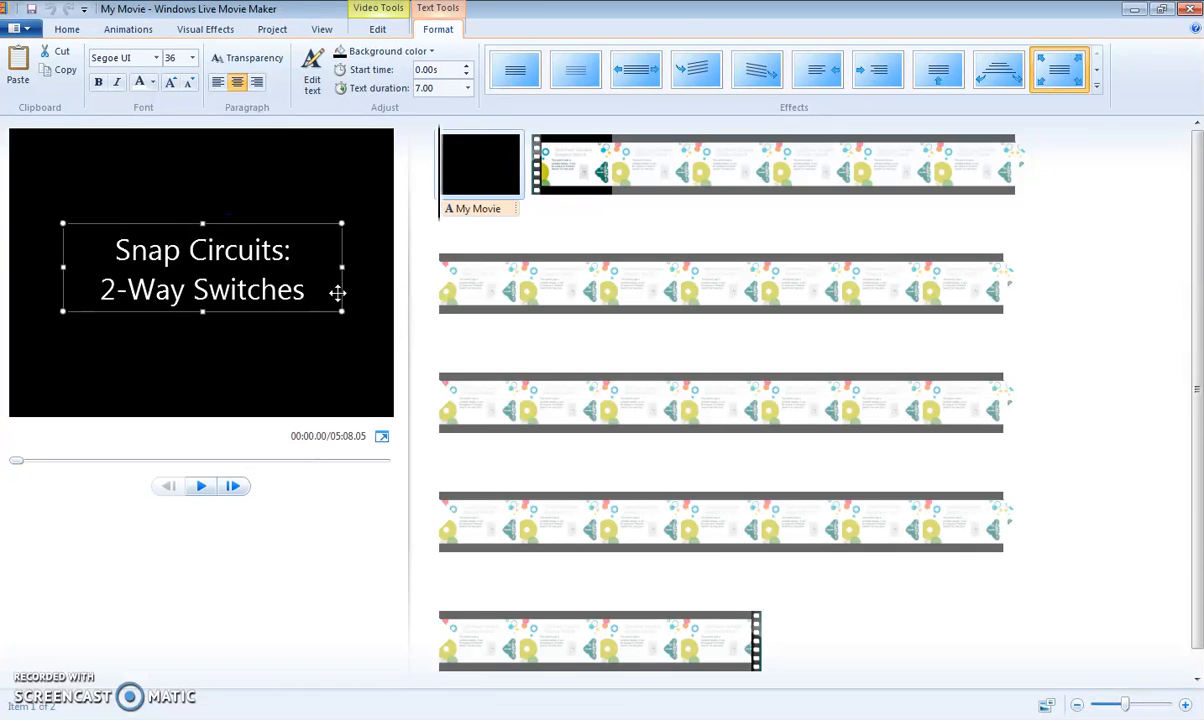
- Preview several text effects on the title and apply the second effect in the effects gallery
click(519, 73)
click(575, 72)
click(643, 78)
click(695, 76)
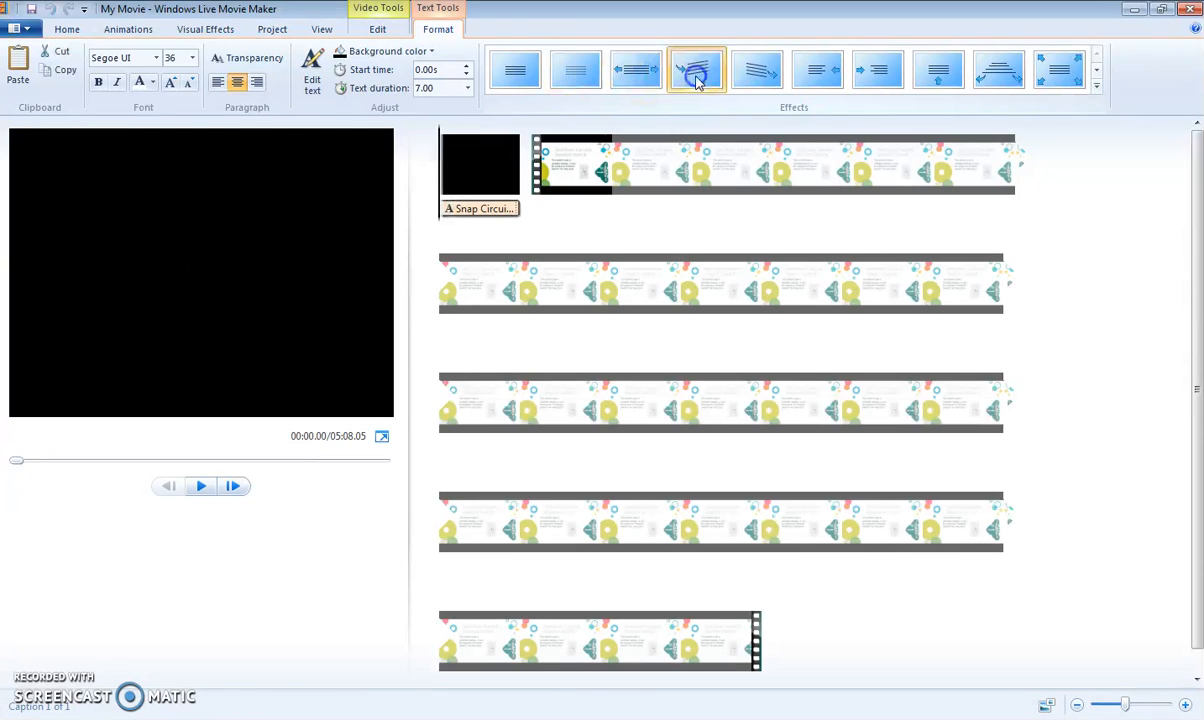
click(765, 74)
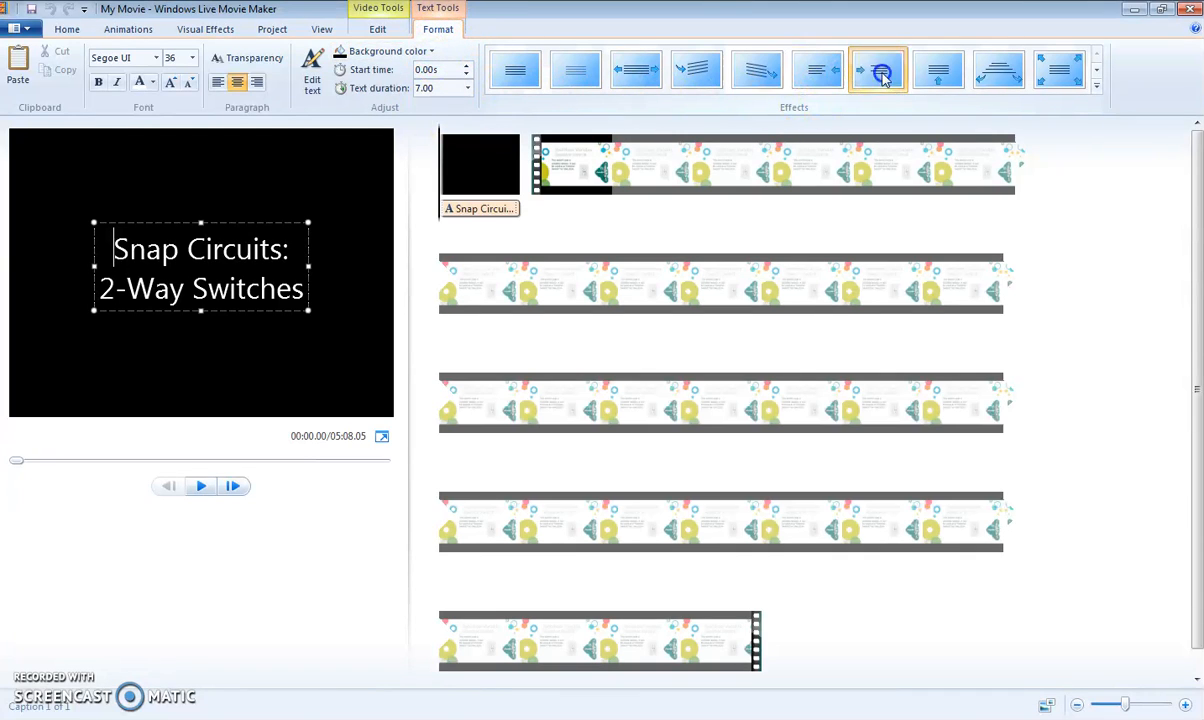
click(940, 70)
click(1003, 76)
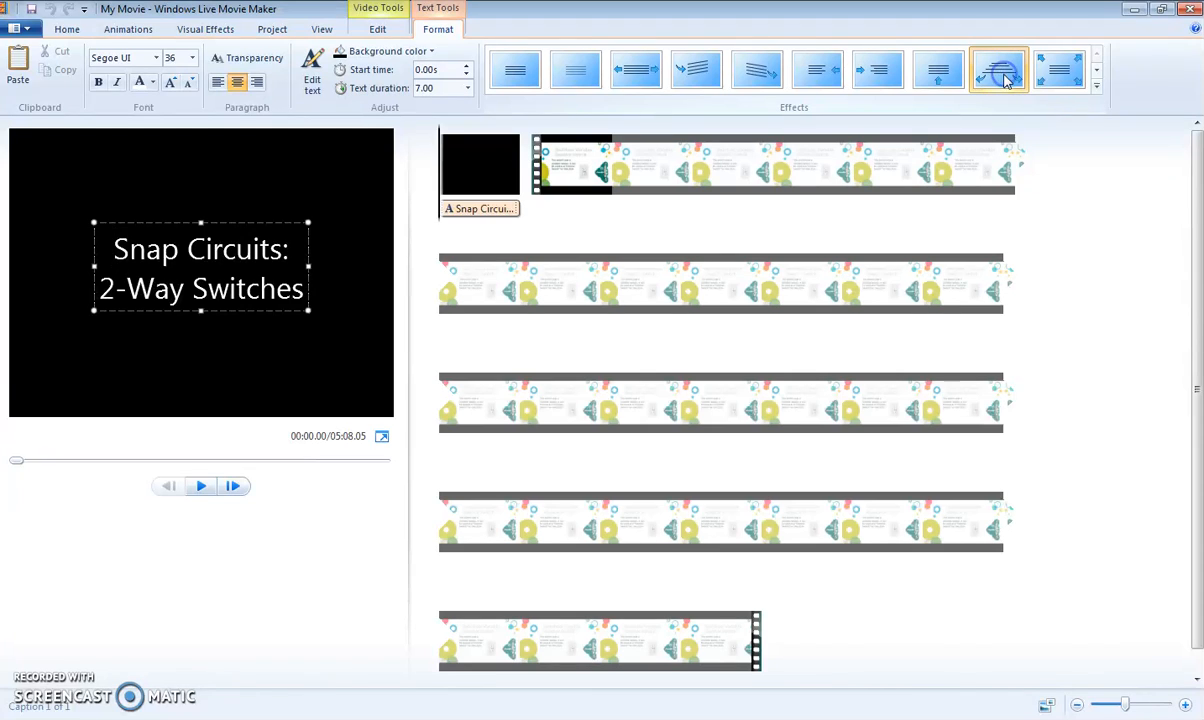
click(645, 75)
click(535, 73)
click(568, 73)
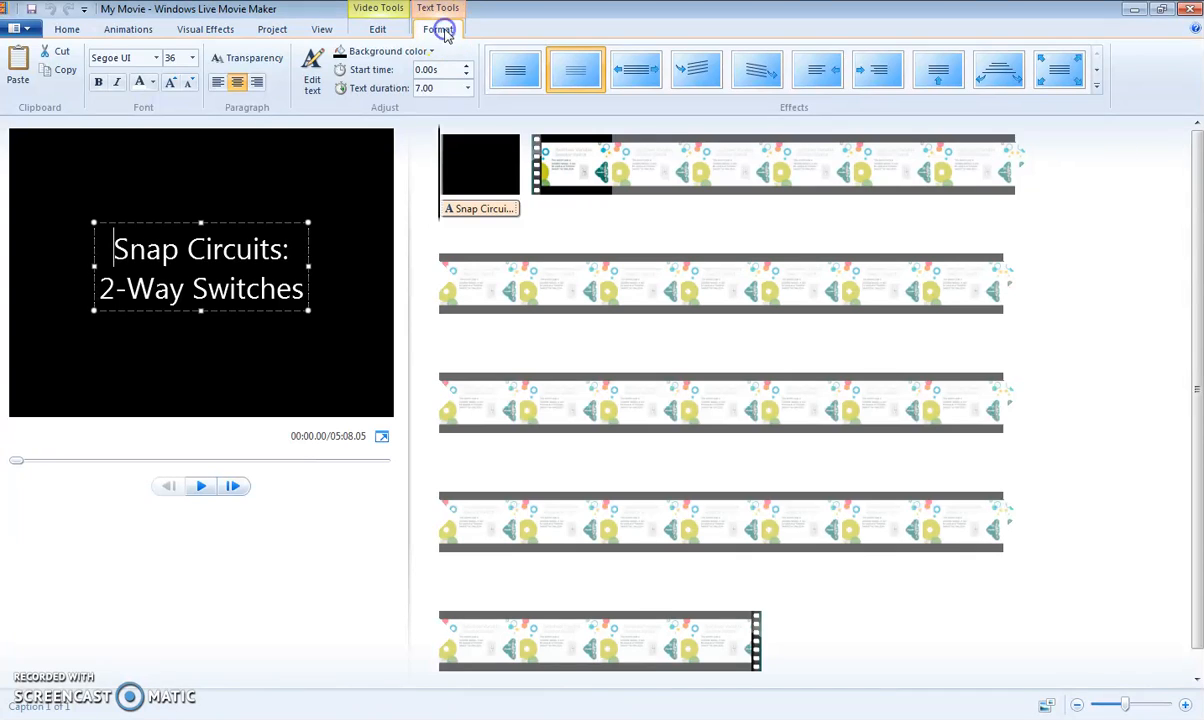
- Set the title clip's duration to 5.00 seconds
click(376, 30)
click(558, 180)
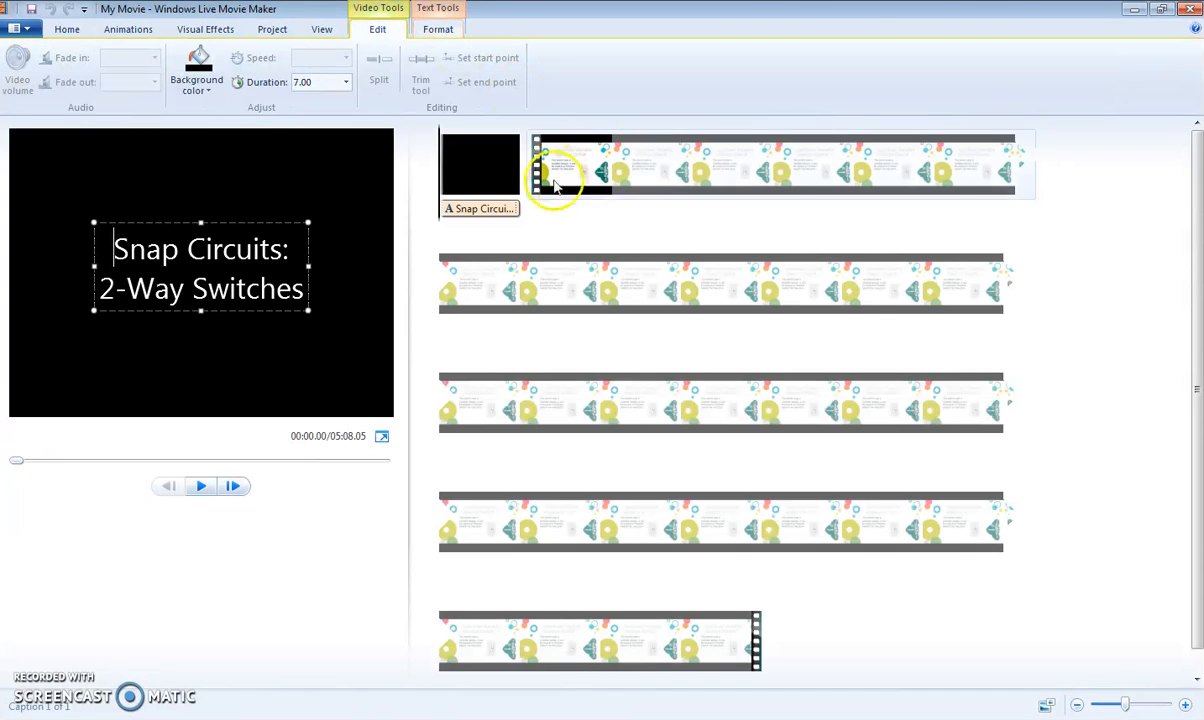
click(346, 84)
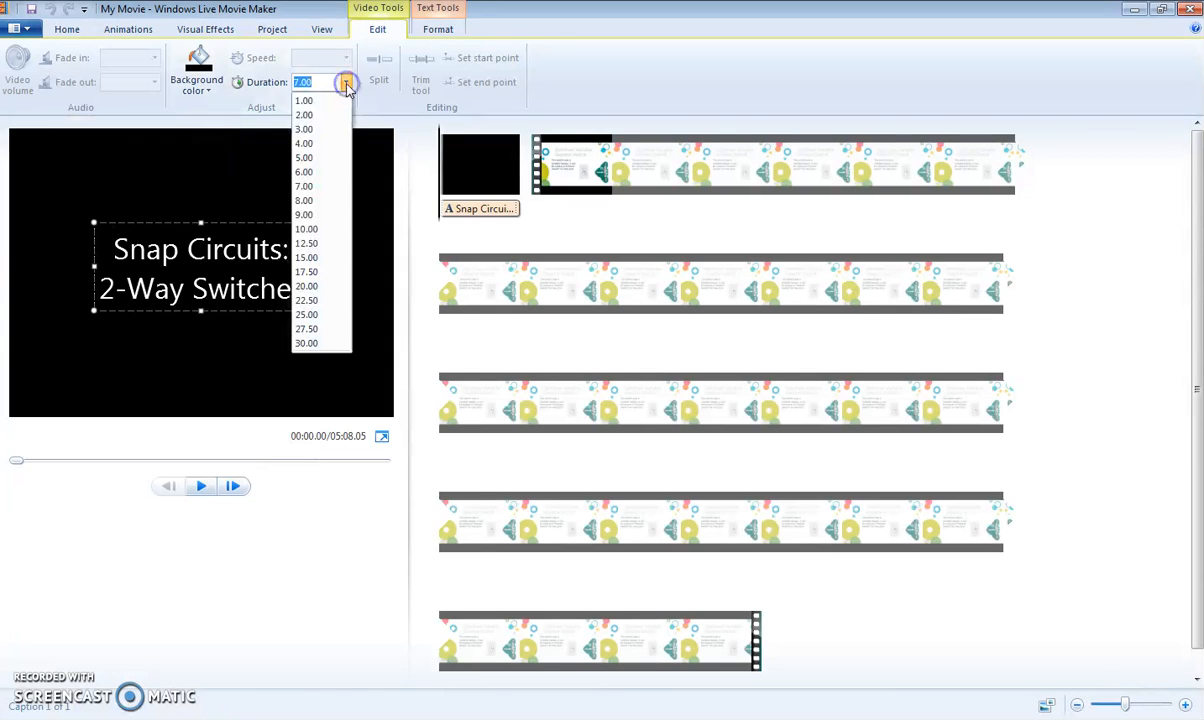
click(321, 164)
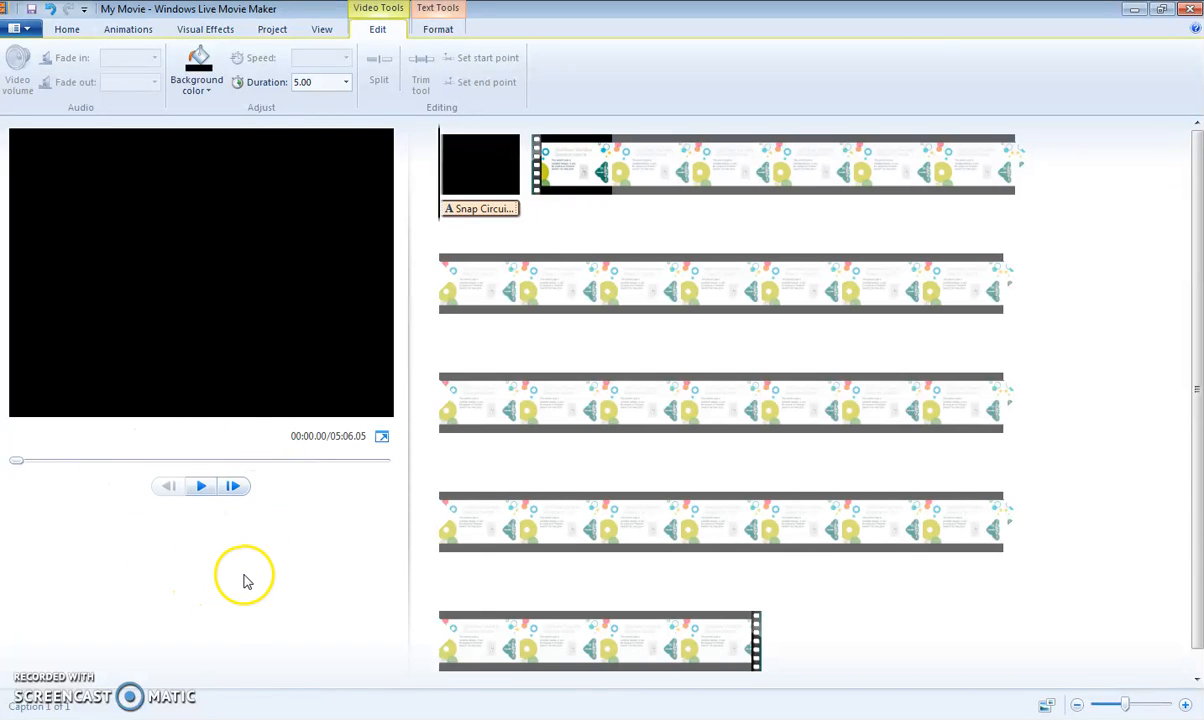
- Play the beginning of the movie to preview the title
click(201, 487)
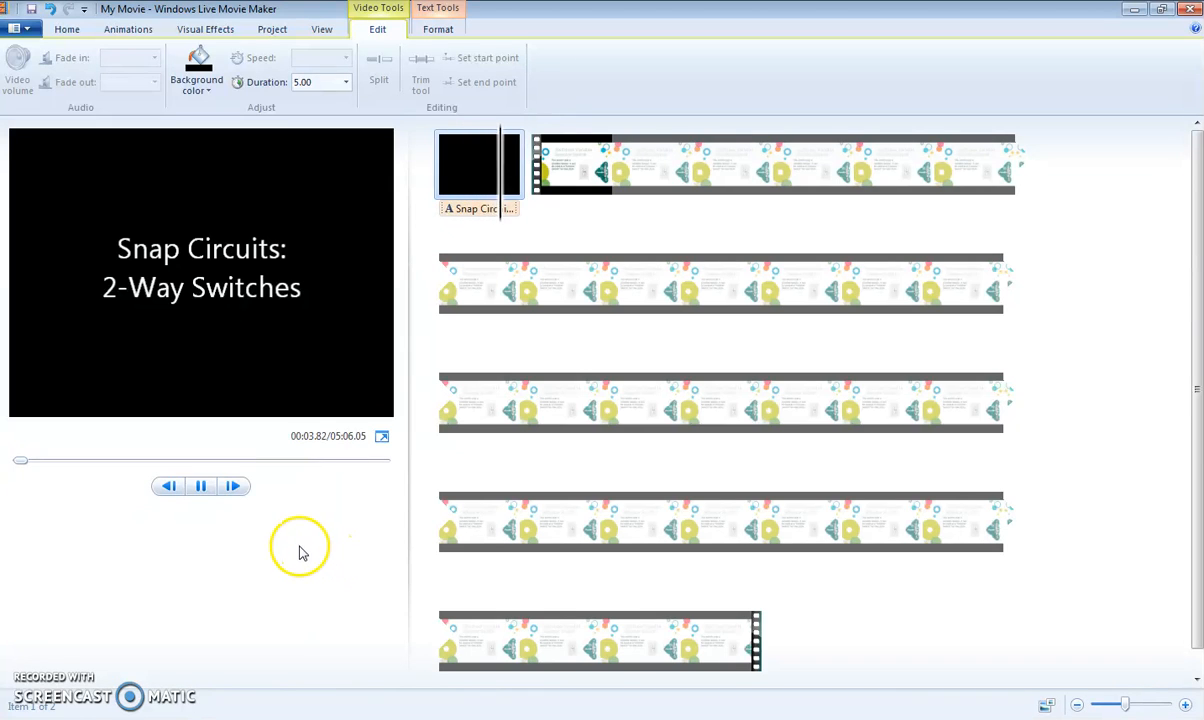
click(201, 486)
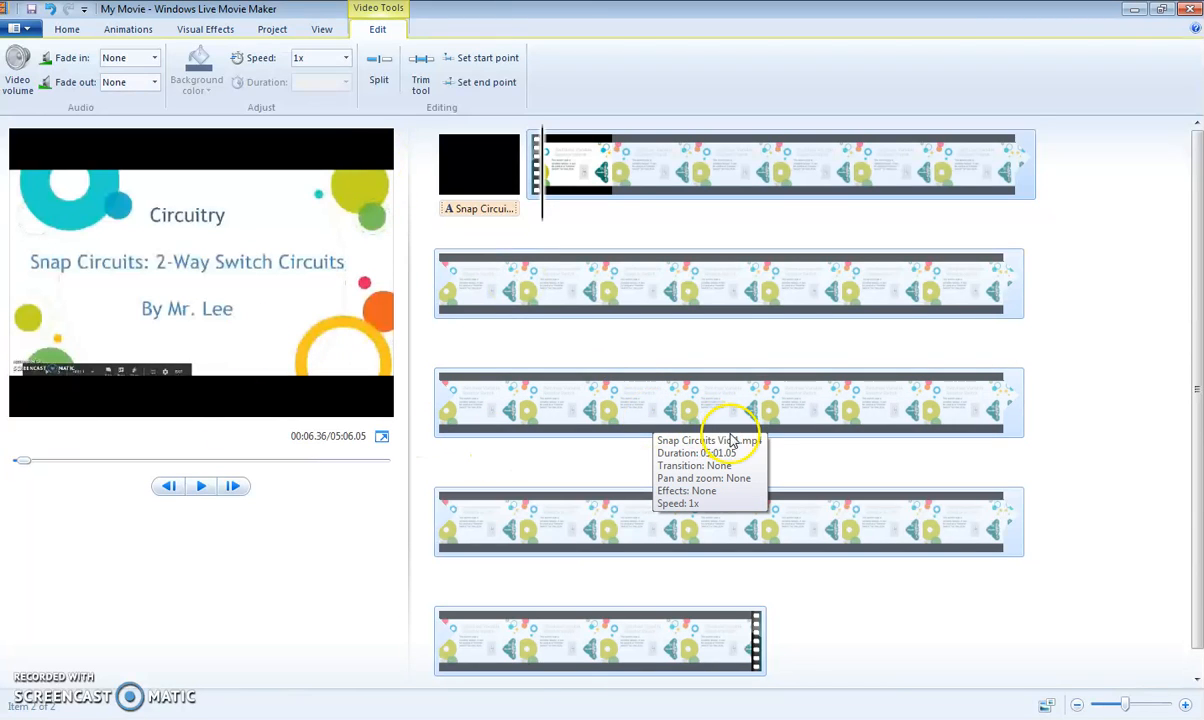
- Try adding a title at the end of the movie, then remove the misplaced new title
click(683, 641)
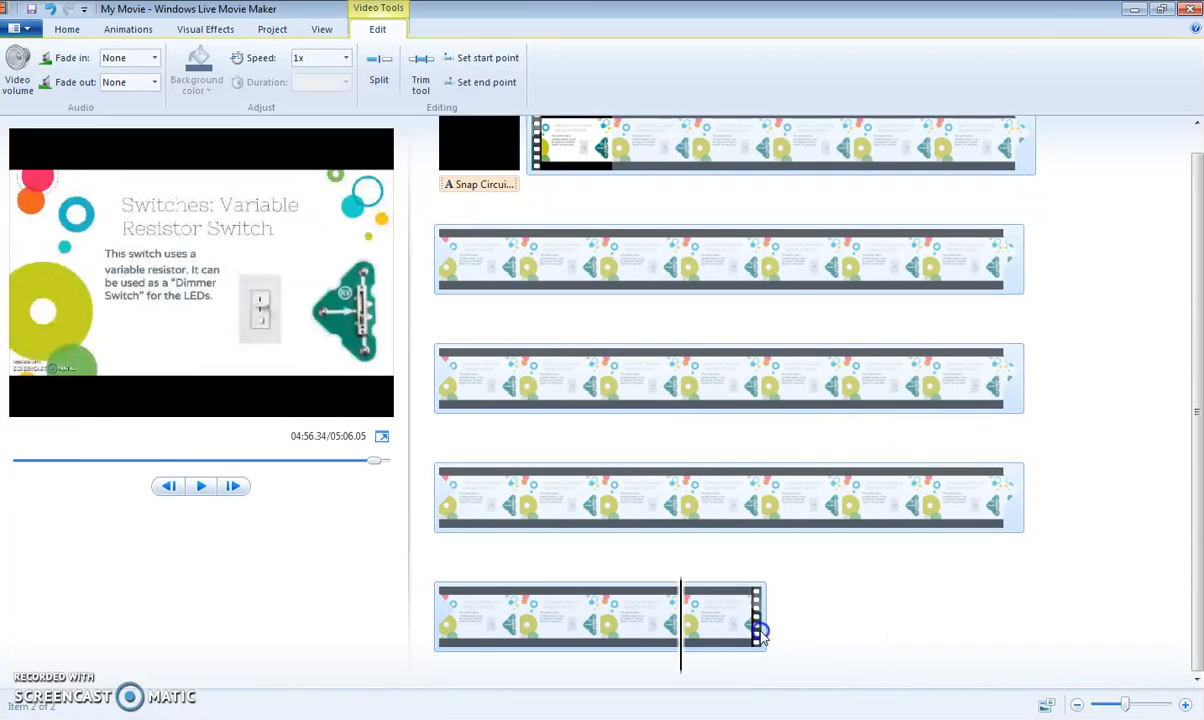
click(764, 632)
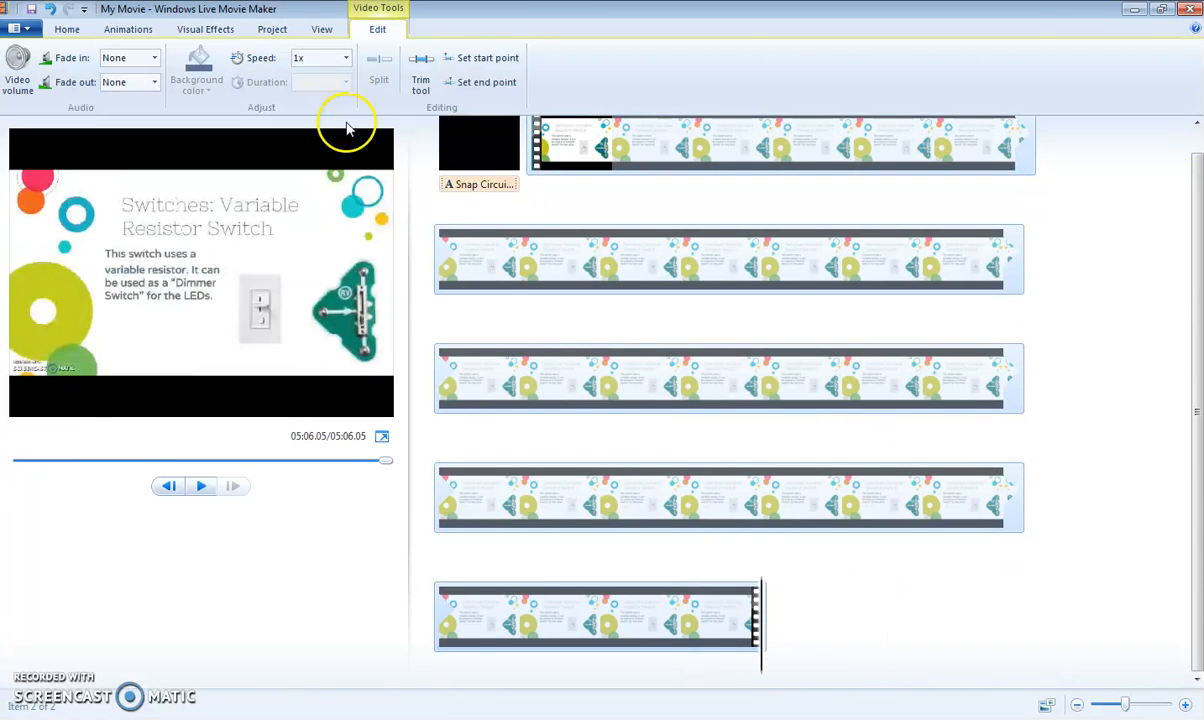
click(128, 29)
click(70, 29)
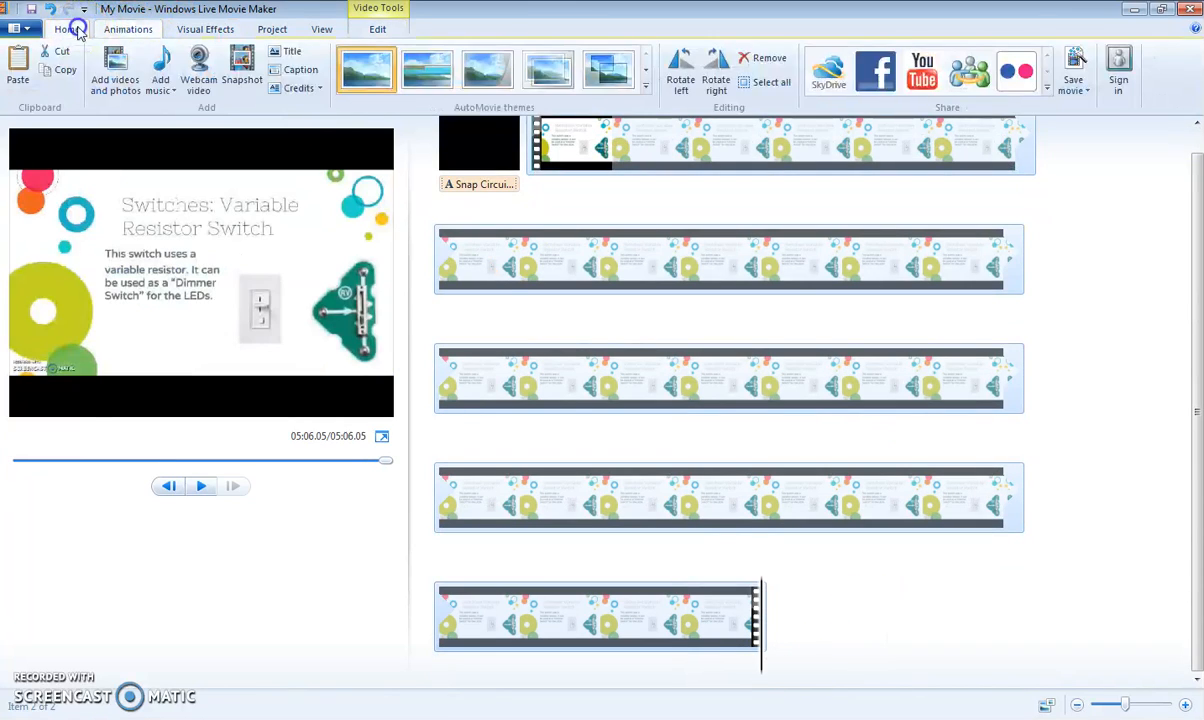
click(290, 52)
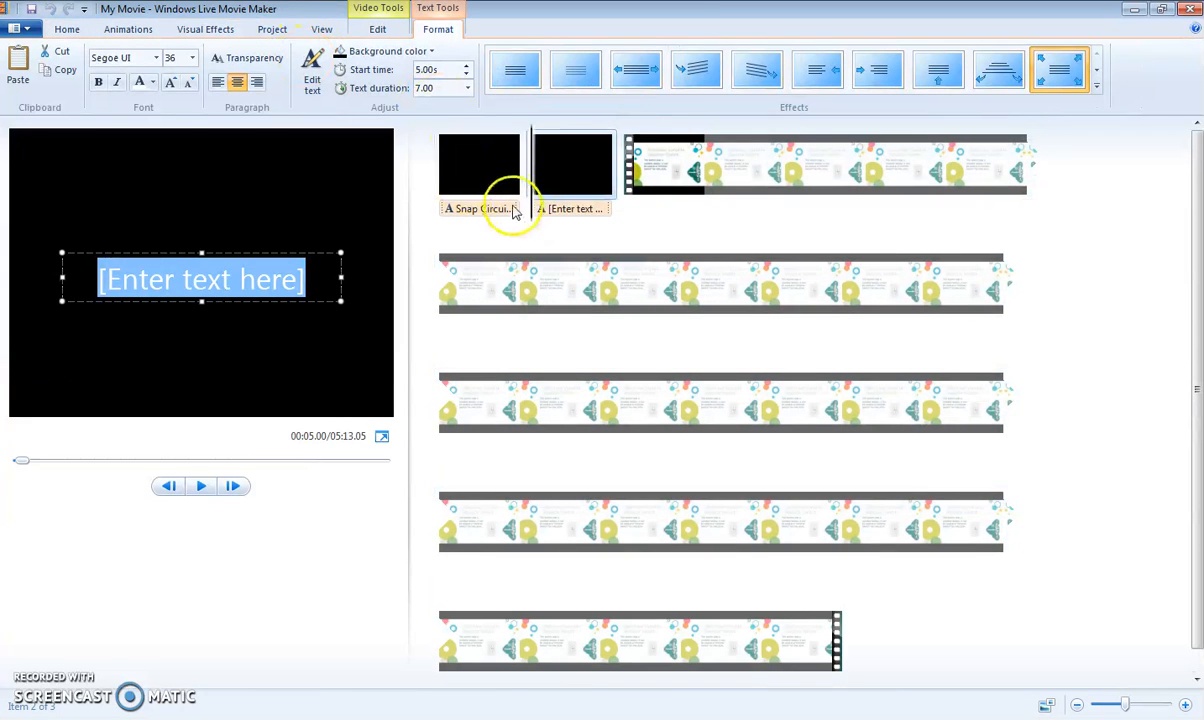
click(601, 169)
right_click(601, 172)
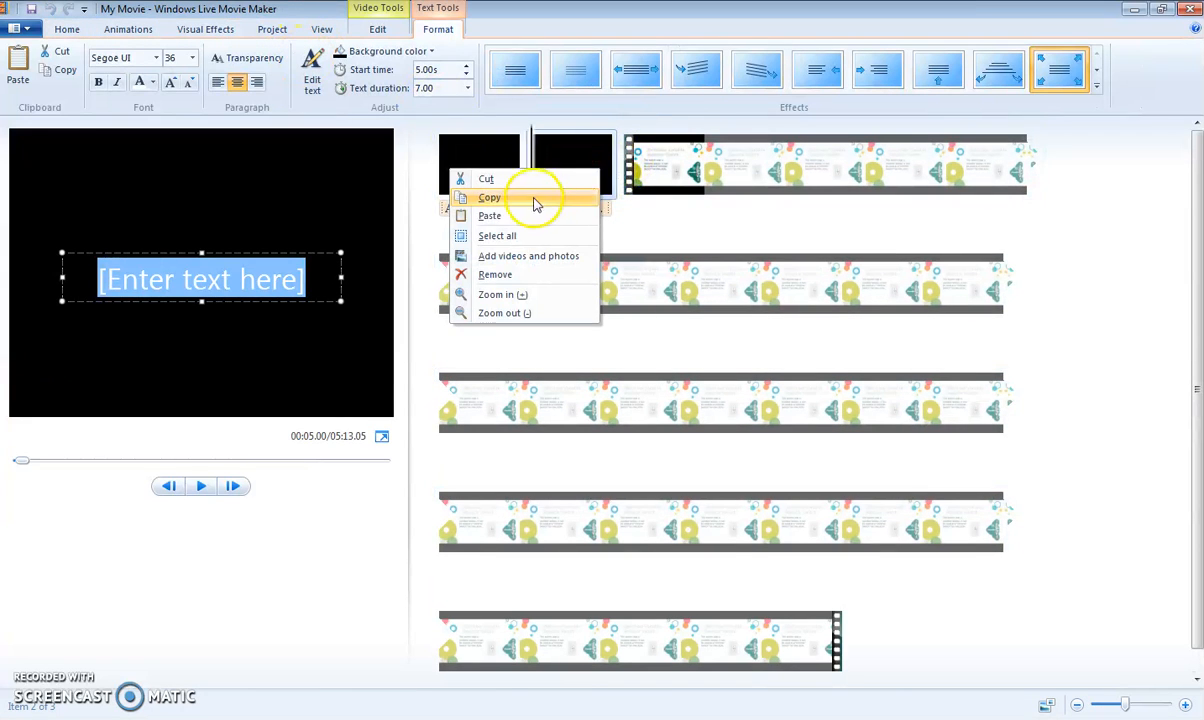
click(525, 271)
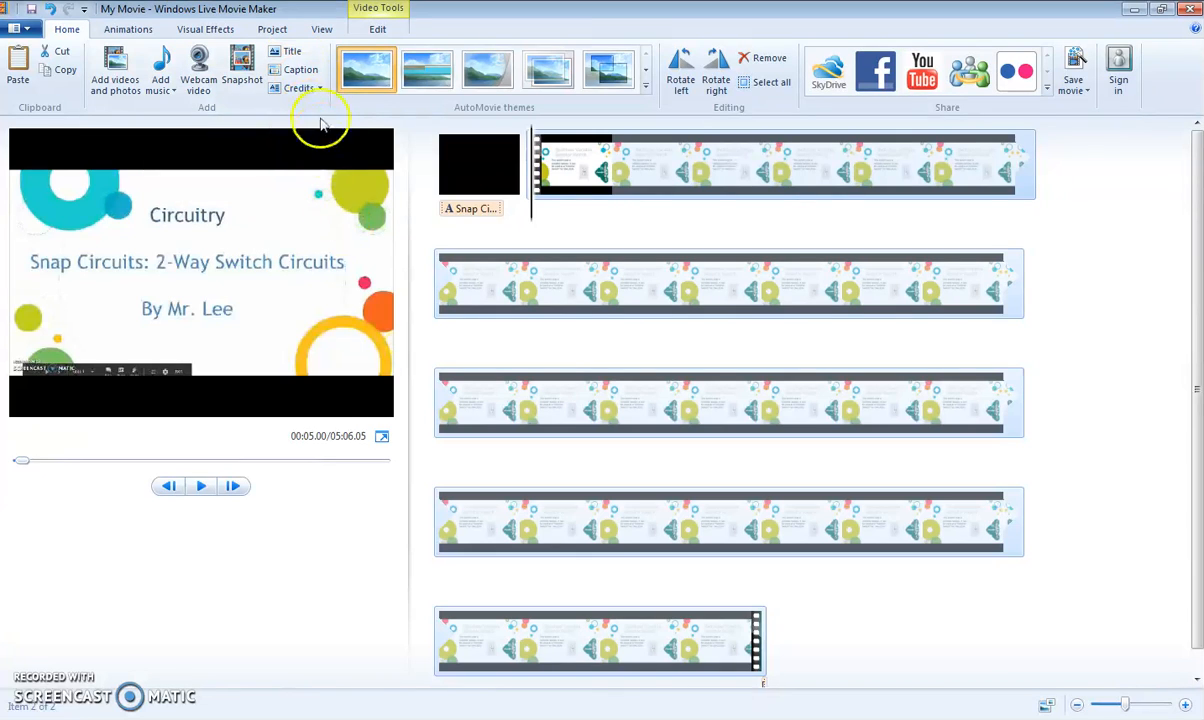
- Add another title and move it to the end of the movie, after the last video clip
click(293, 53)
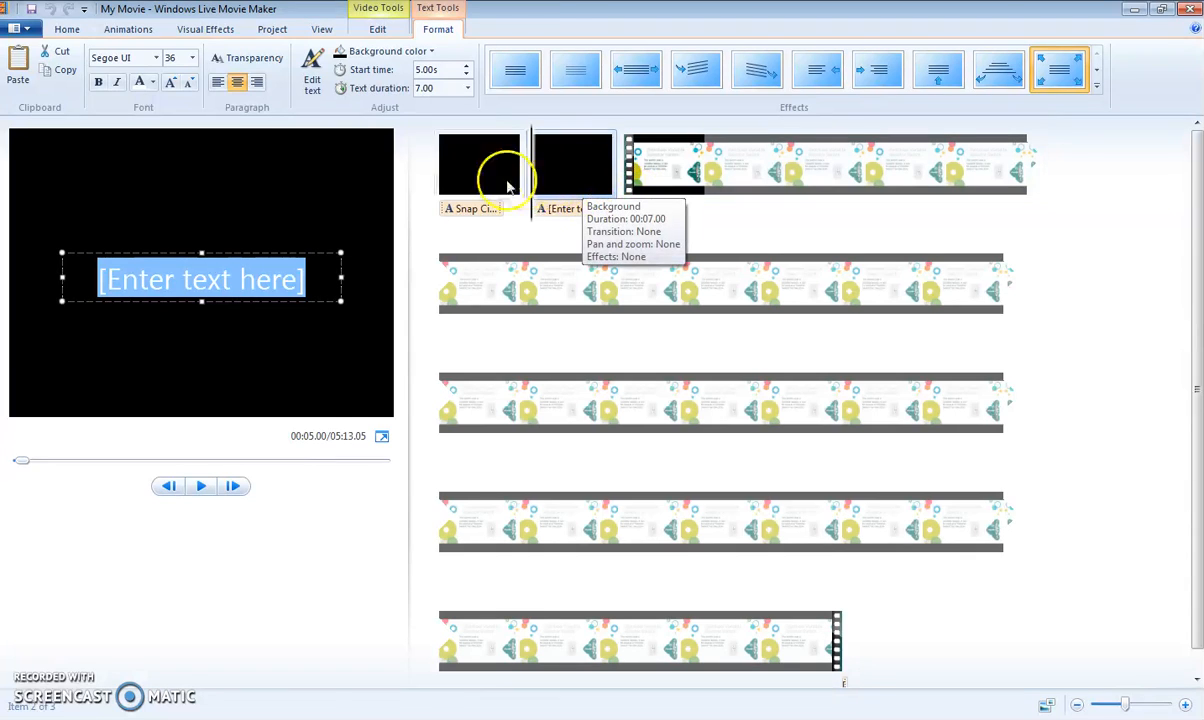
drag(564, 172, 892, 668)
drag(557, 146, 893, 665)
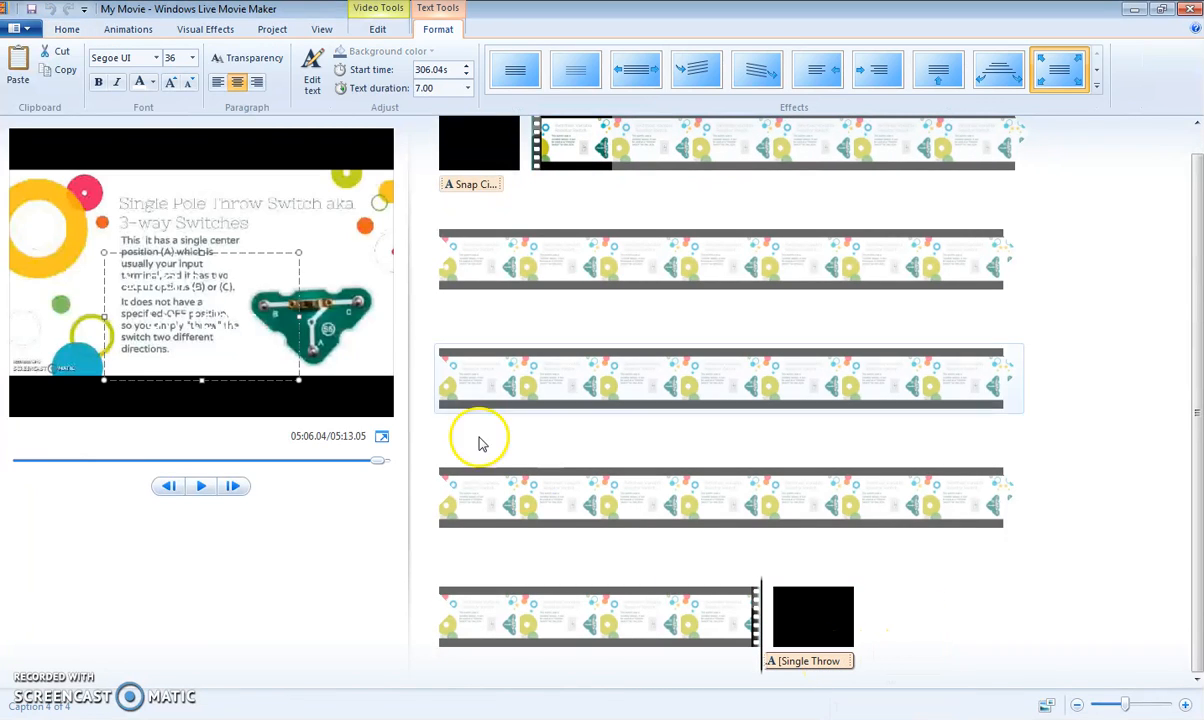
- Move the new title box to the top of the frame and replace its text with "Single Pole Throw Switch"
drag(283, 253, 287, 134)
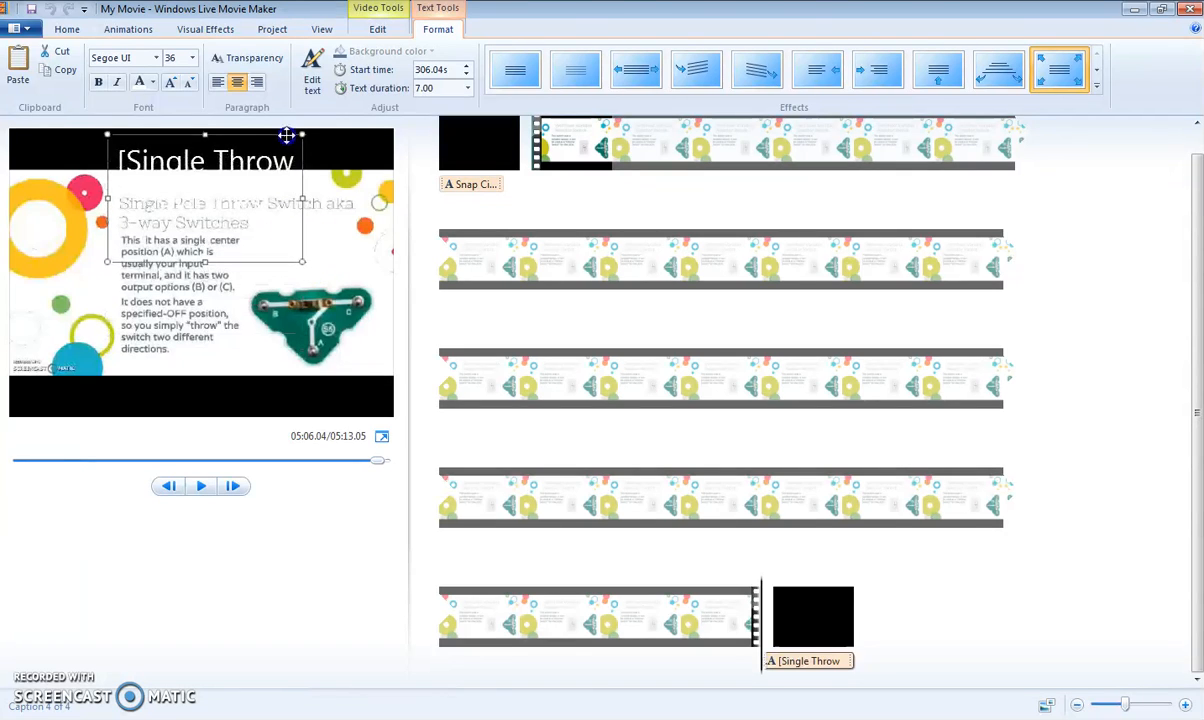
drag(271, 236, 106, 160)
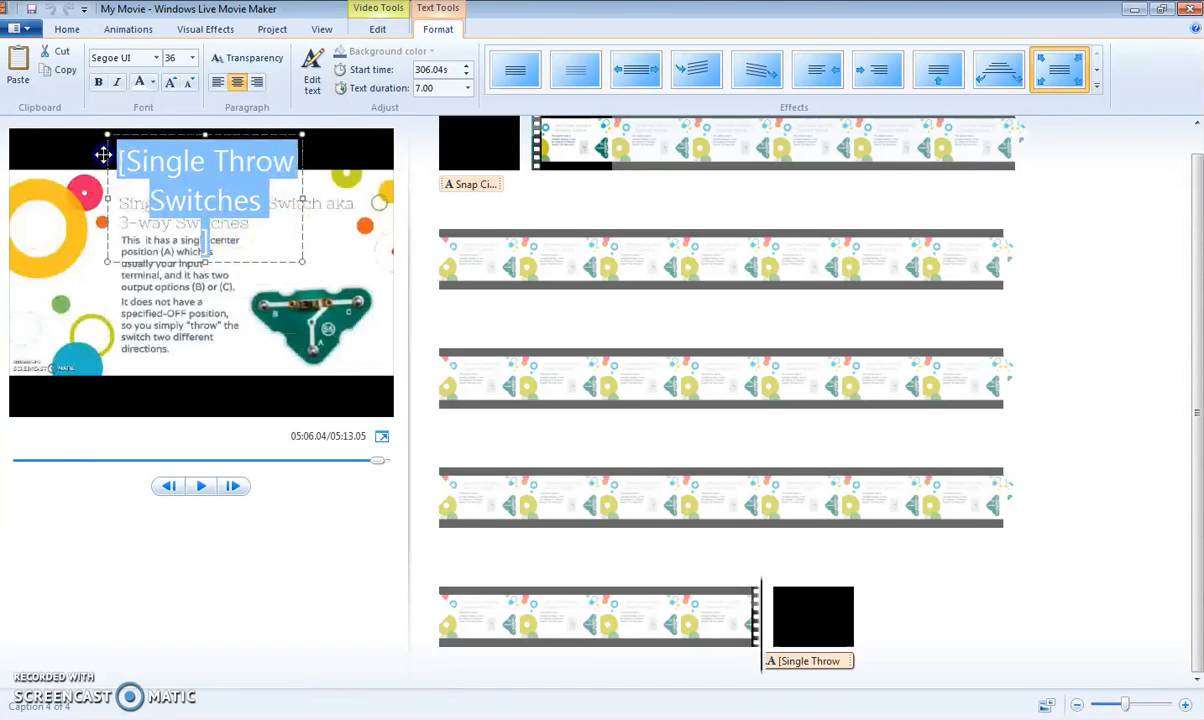
key(Delete)
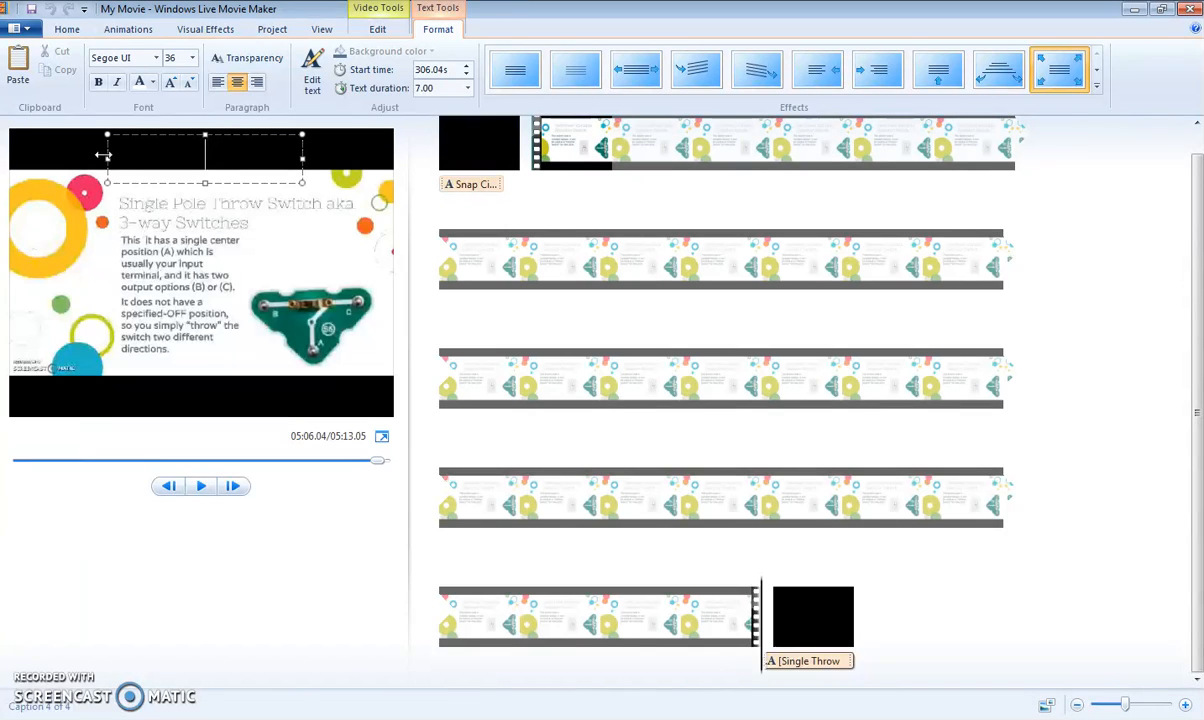
text(gle )
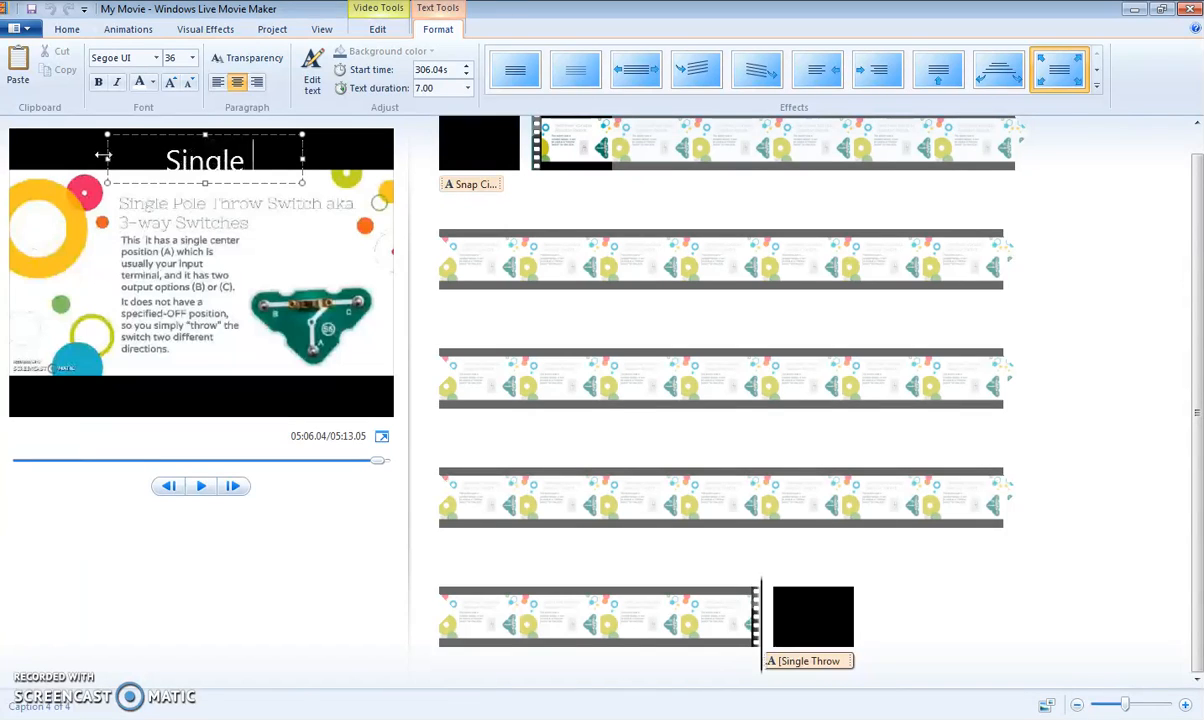
text(Pole)
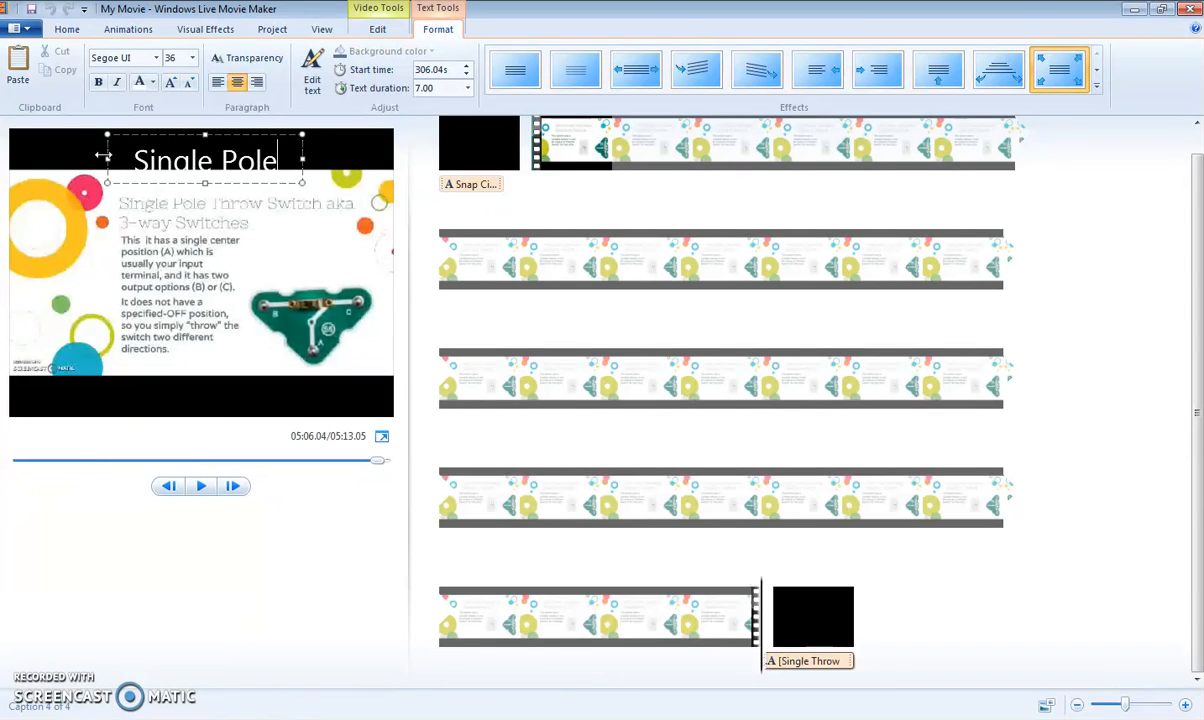
text( Throw)
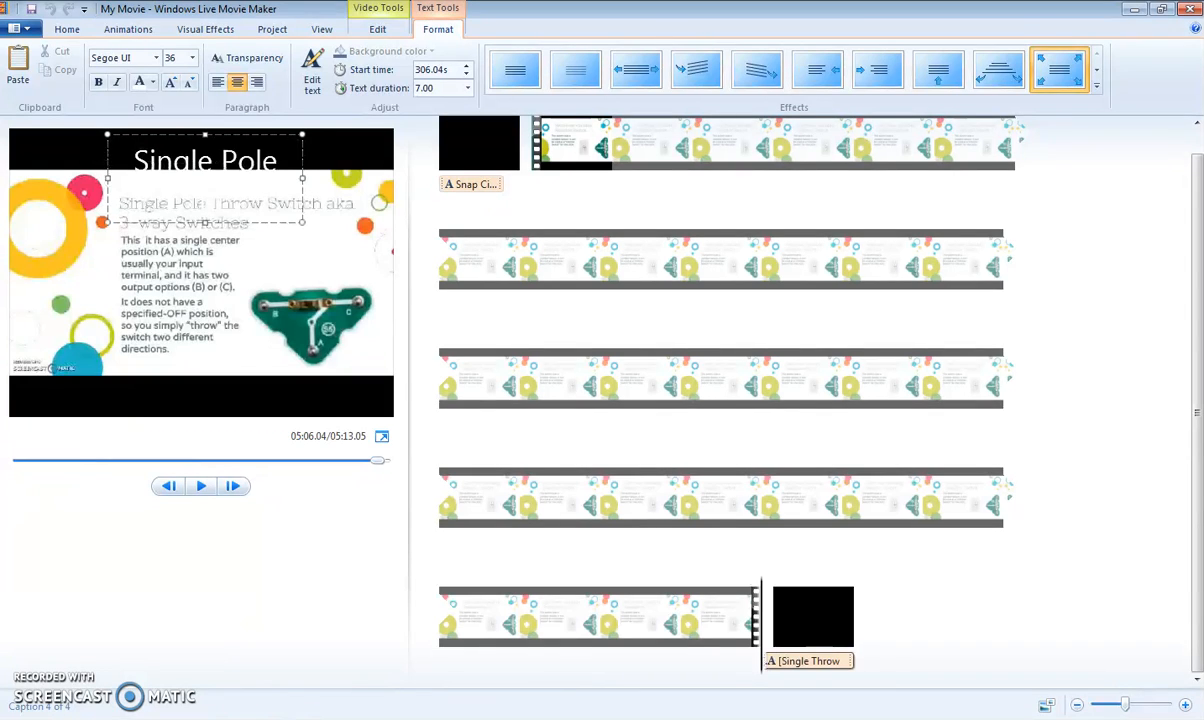
key(BackSpace)
key(BackSpace)
key(BackSpace)
key(BackSpace)
key(BackSpace)
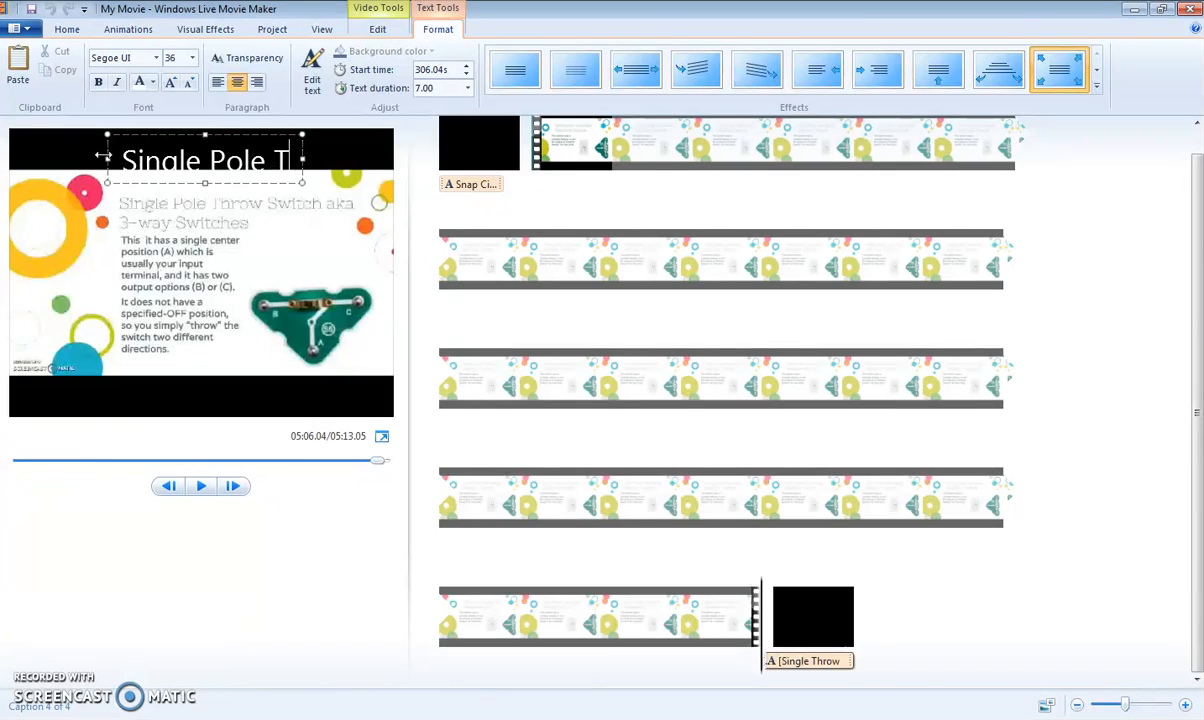
text(Thro)
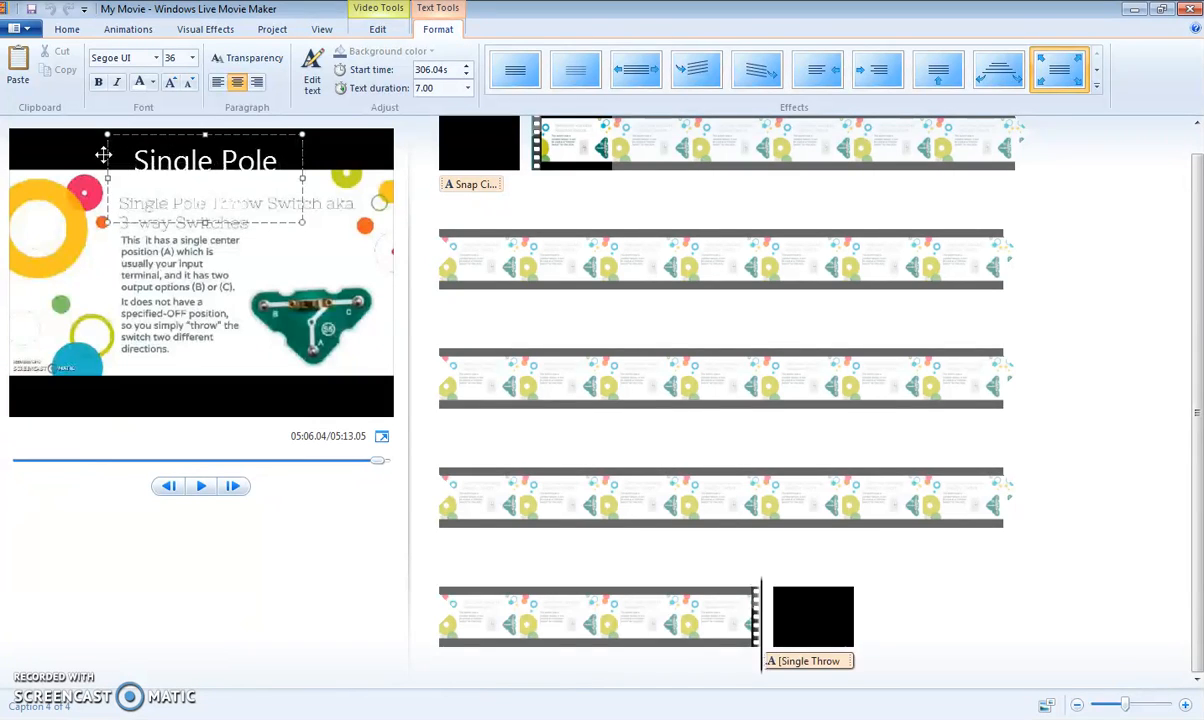
text(w)
key(Return)
text(Switch)
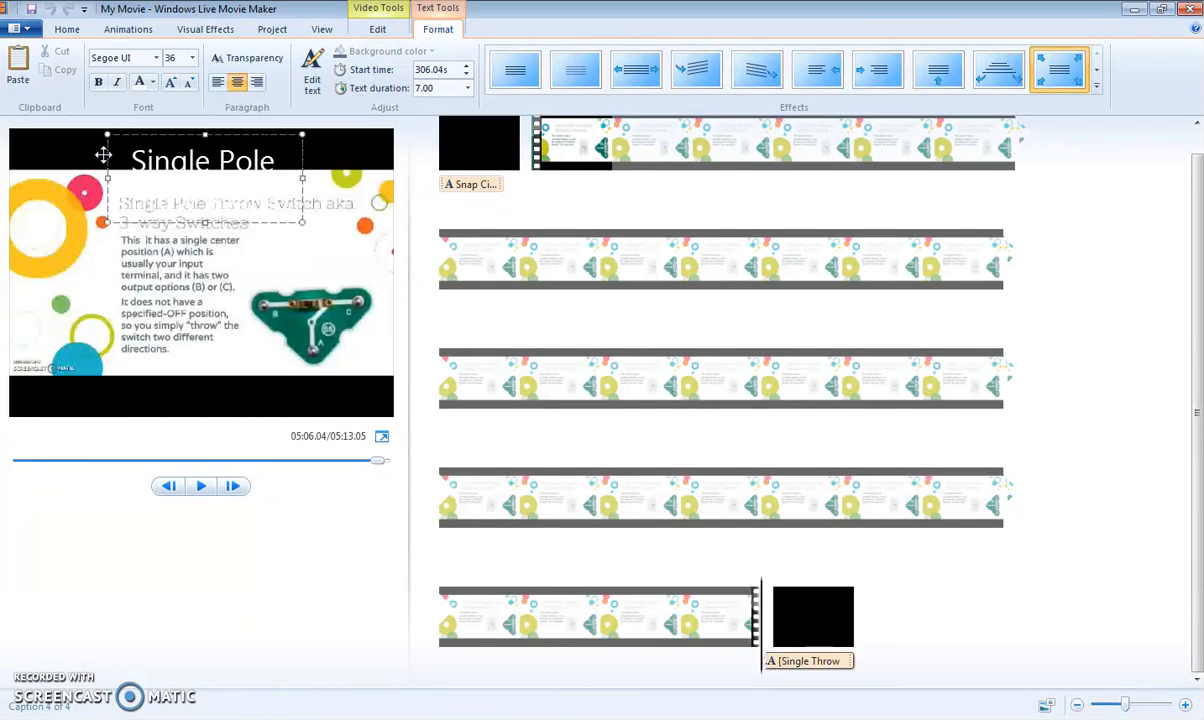
key(Return)
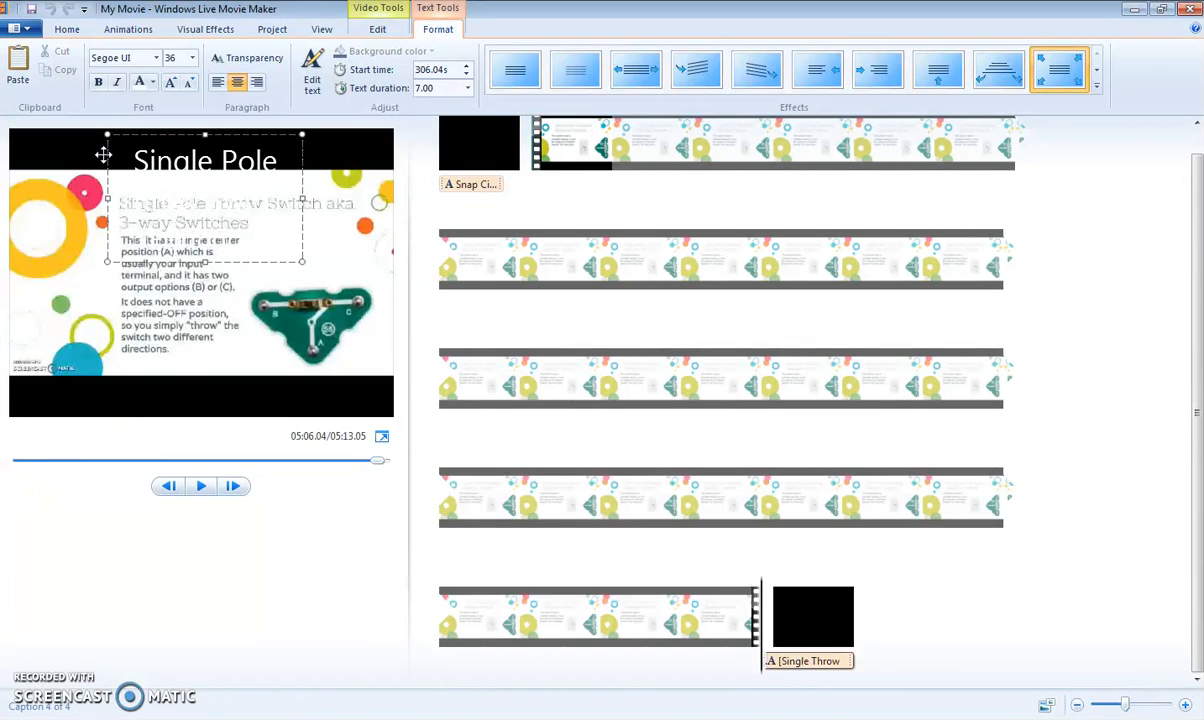
- Play the end of the movie to preview the Single Pole title
click(251, 240)
drag(266, 135, 264, 201)
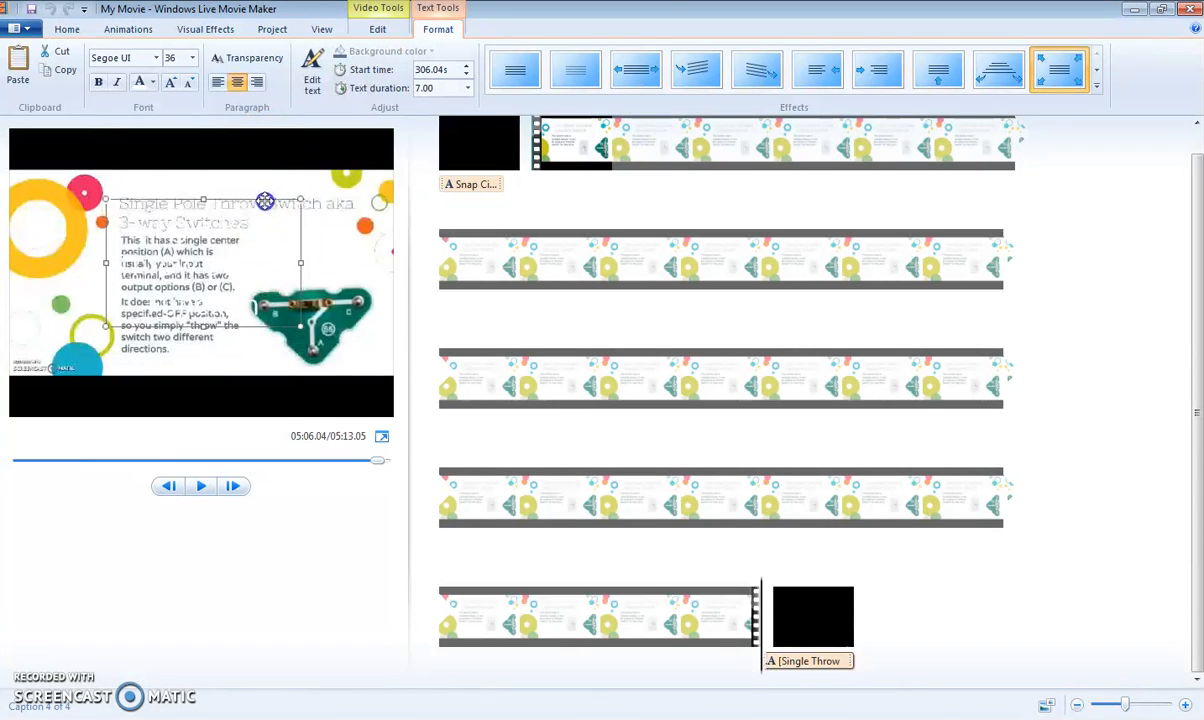
click(202, 487)
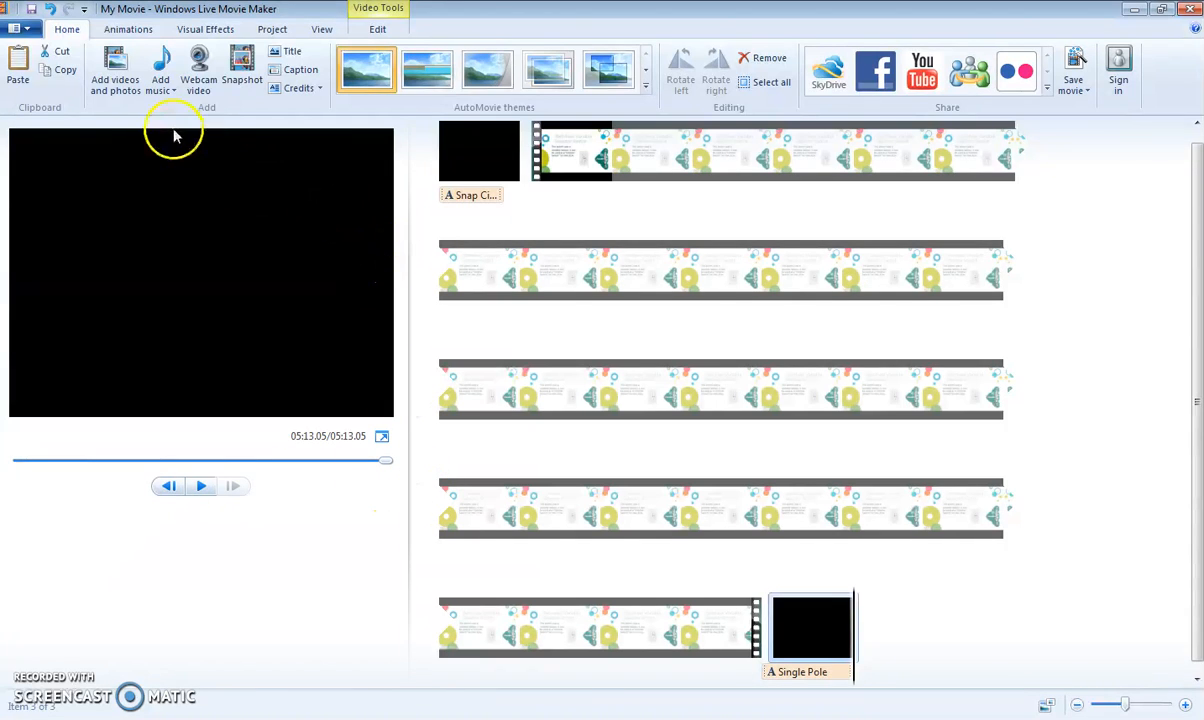
- Add the video Snap Circuits Vid 2.mp4 from the Desktop to the project
click(116, 82)
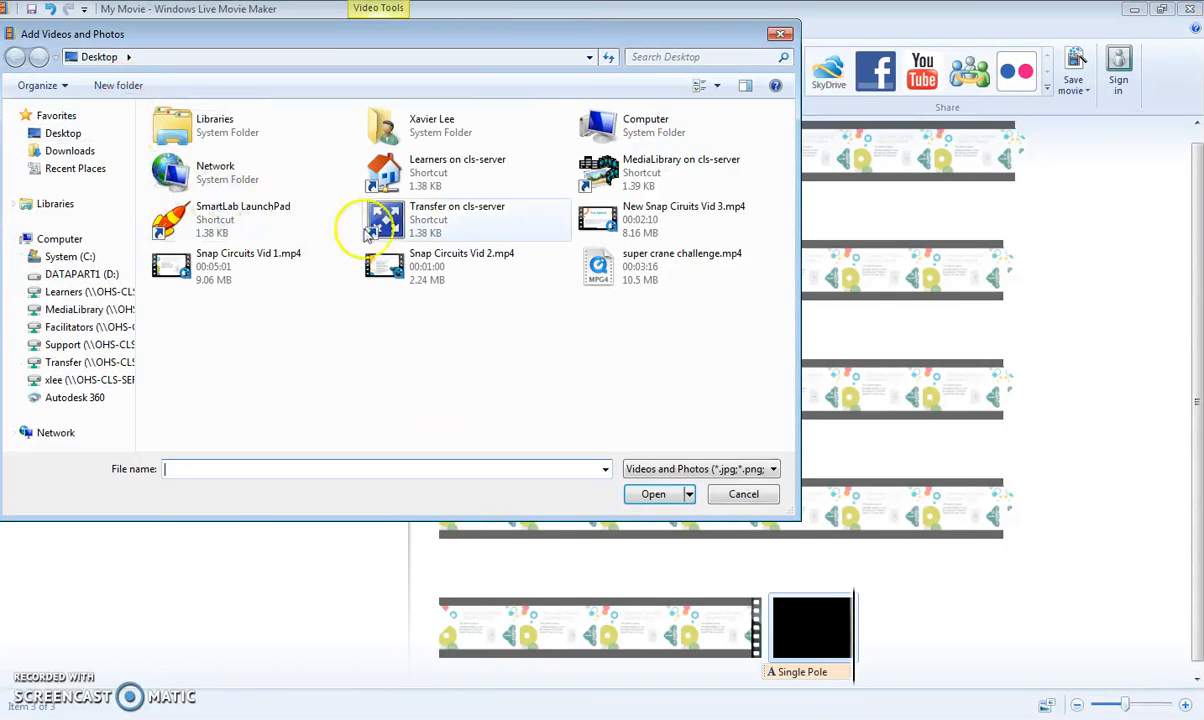
click(443, 275)
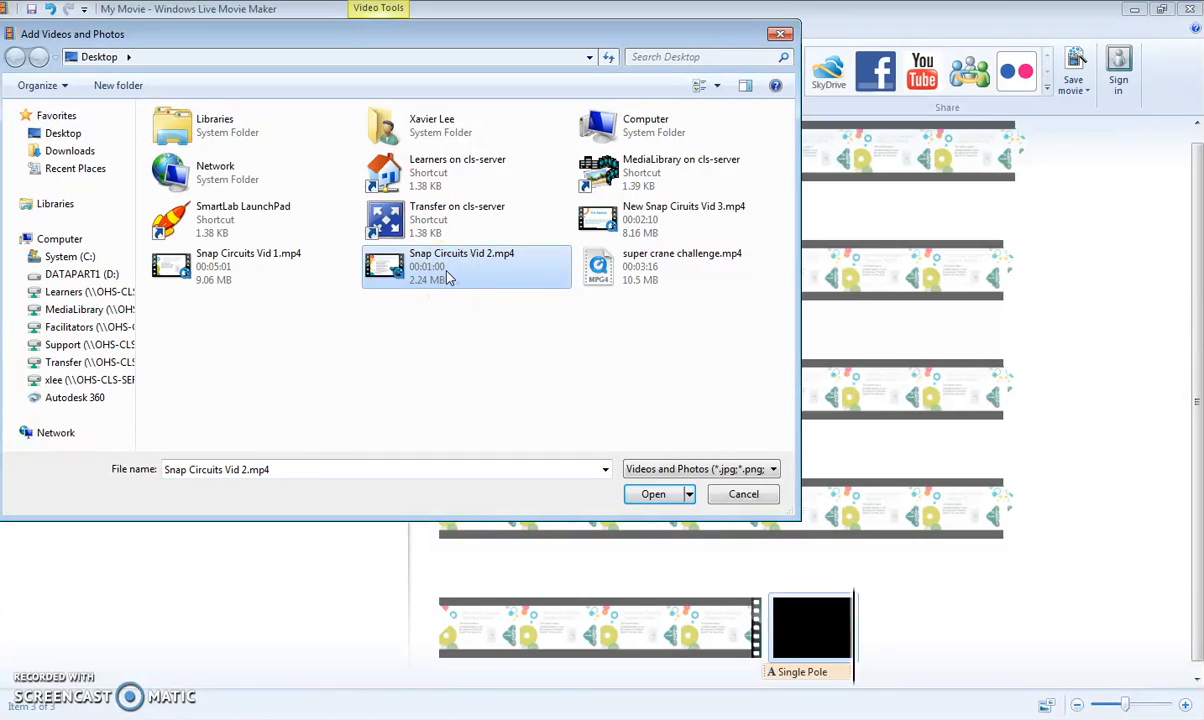
click(653, 494)
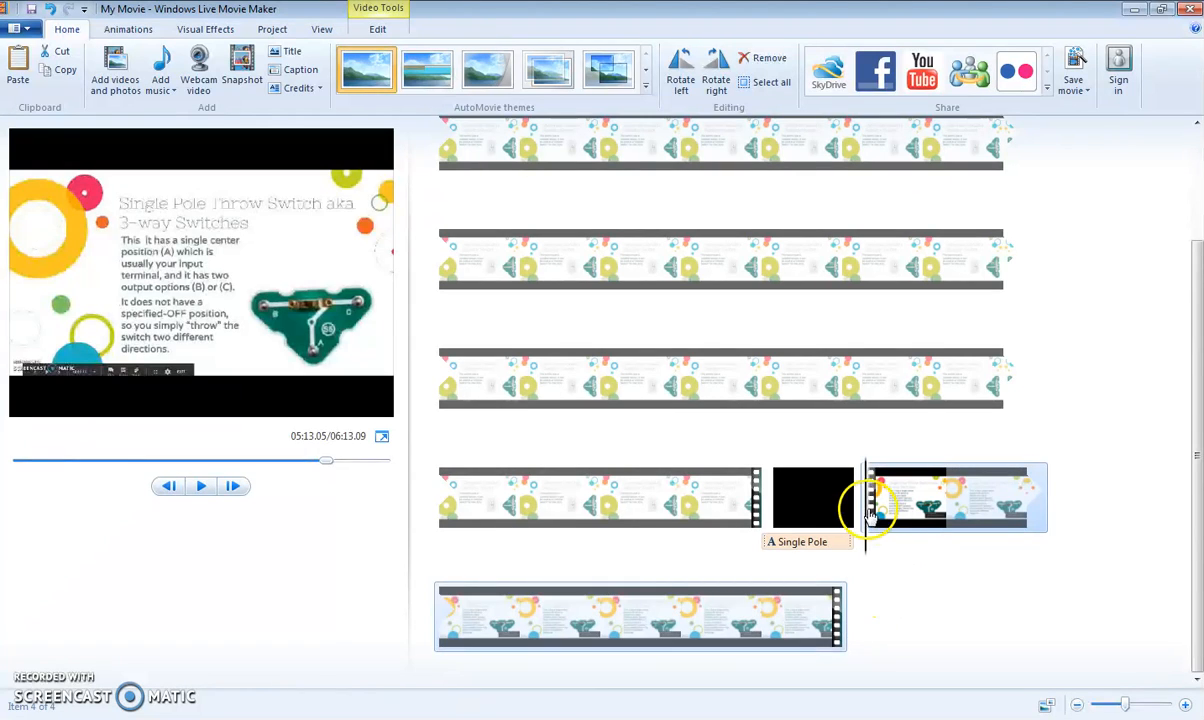
- Add a new title at the end of the movie, after the Snap Circuits Vid 2 clip
click(761, 630)
drag(758, 660, 853, 665)
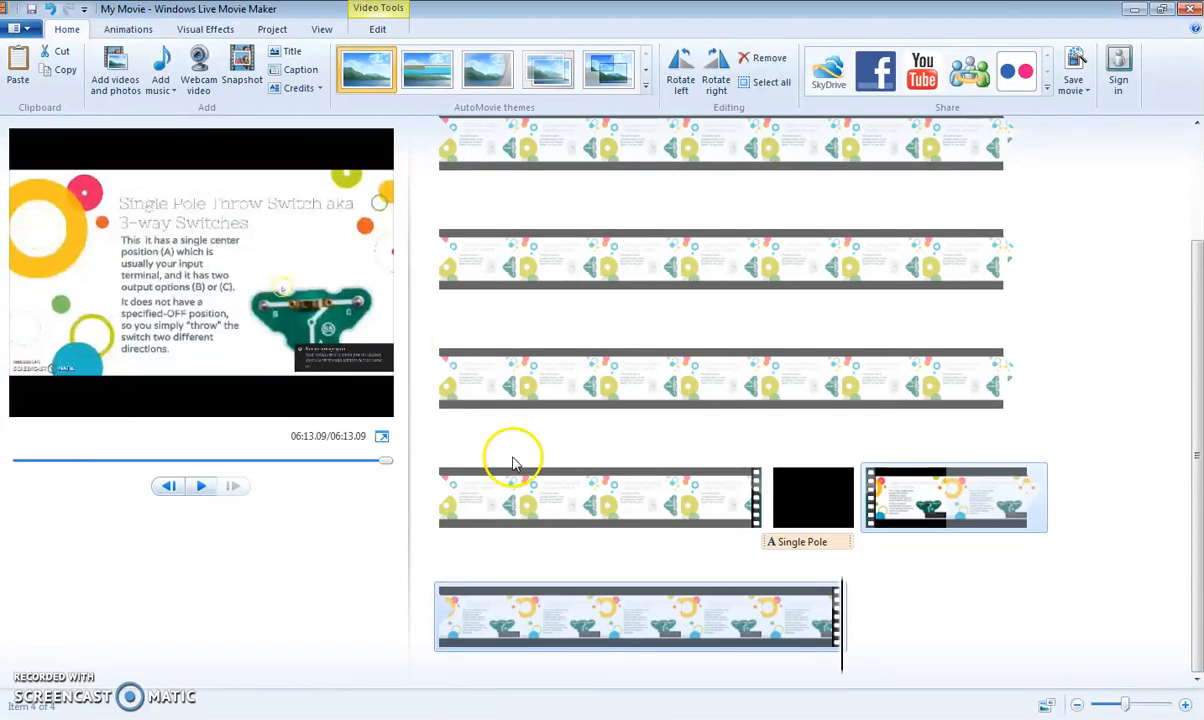
click(291, 51)
drag(919, 500, 967, 650)
drag(921, 472, 979, 672)
click(912, 665)
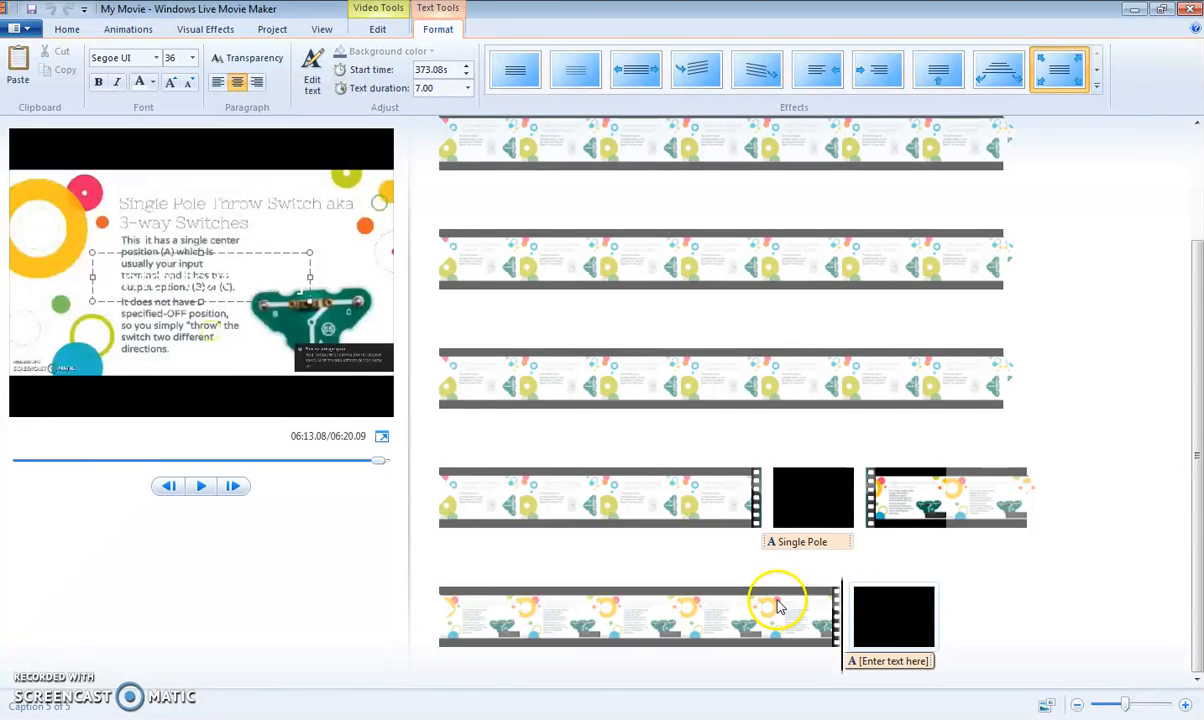
- Replace the closing title's placeholder text with "Thanks for Watching" and reposition its text box
click(302, 283)
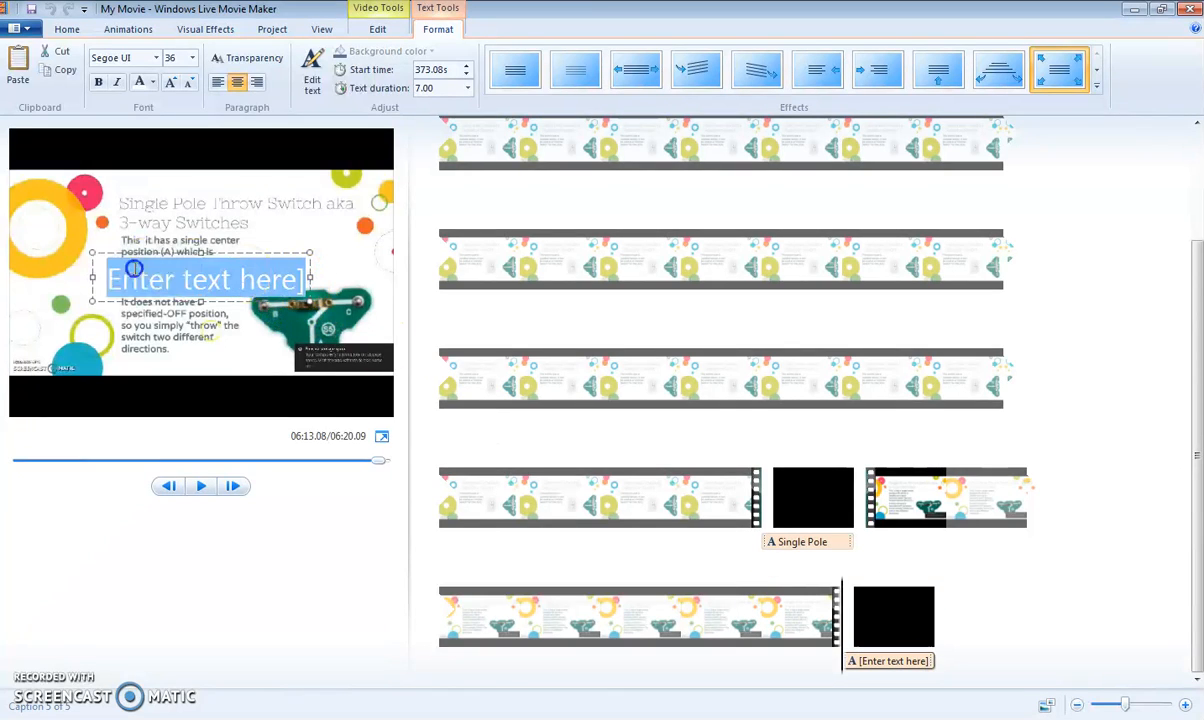
key(BackSpace)
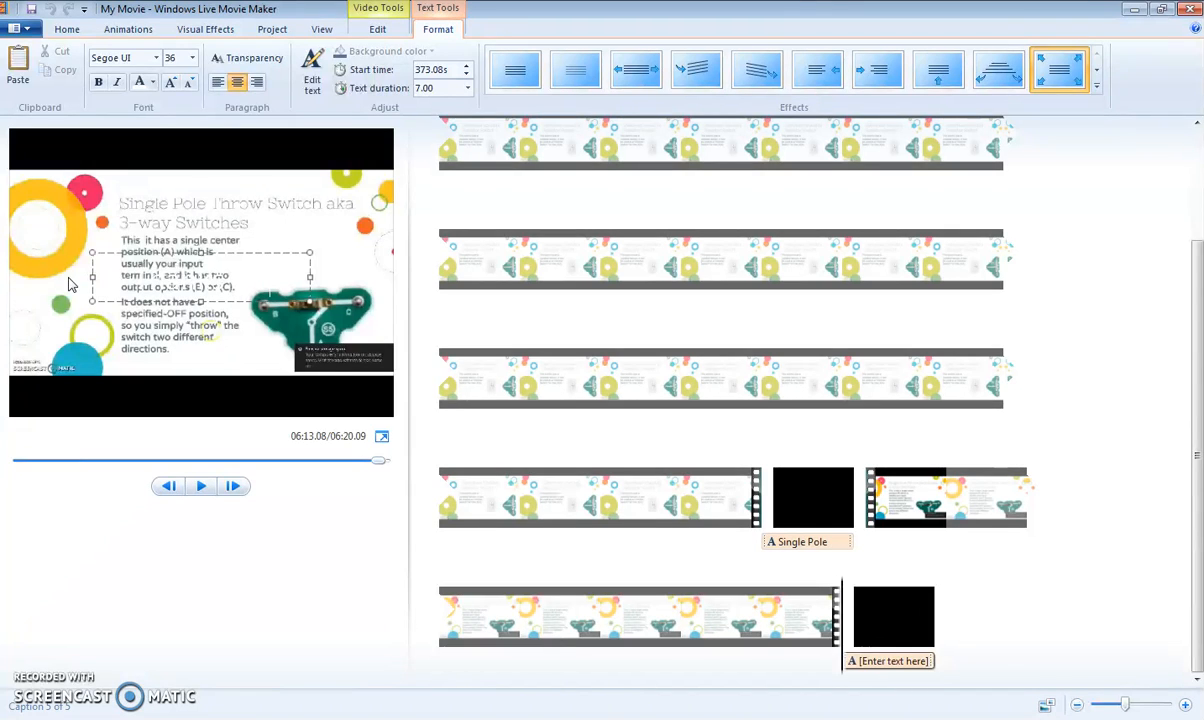
text(w)
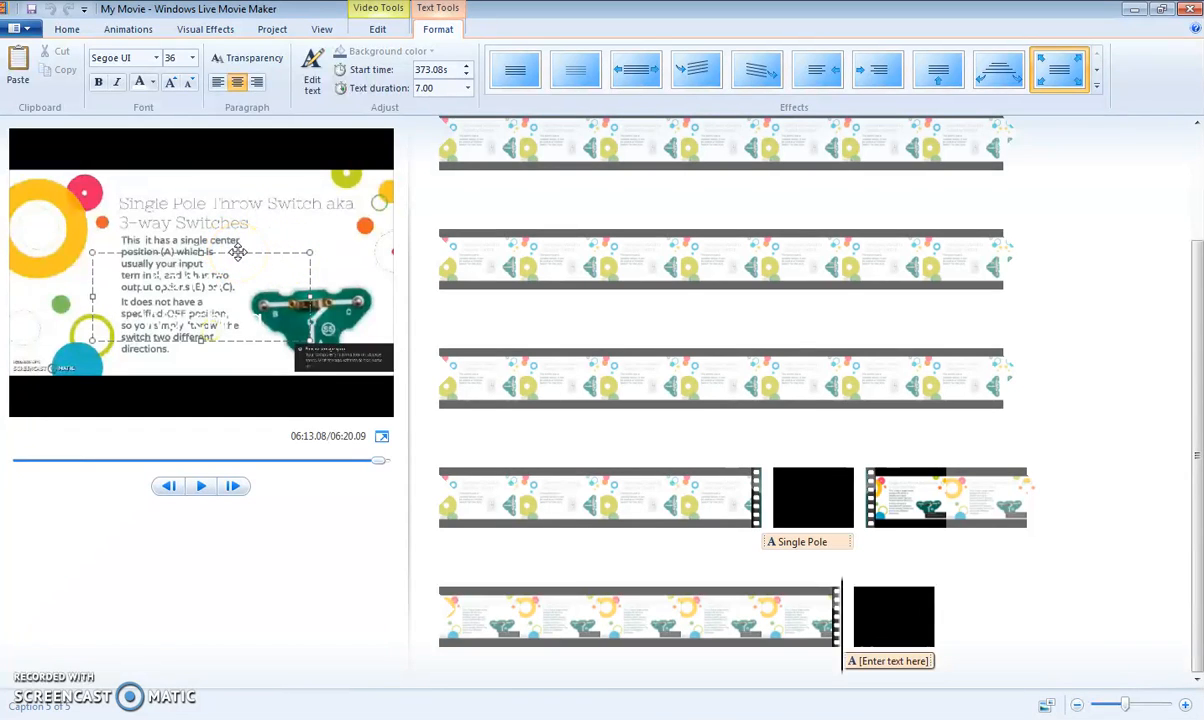
drag(238, 253, 251, 231)
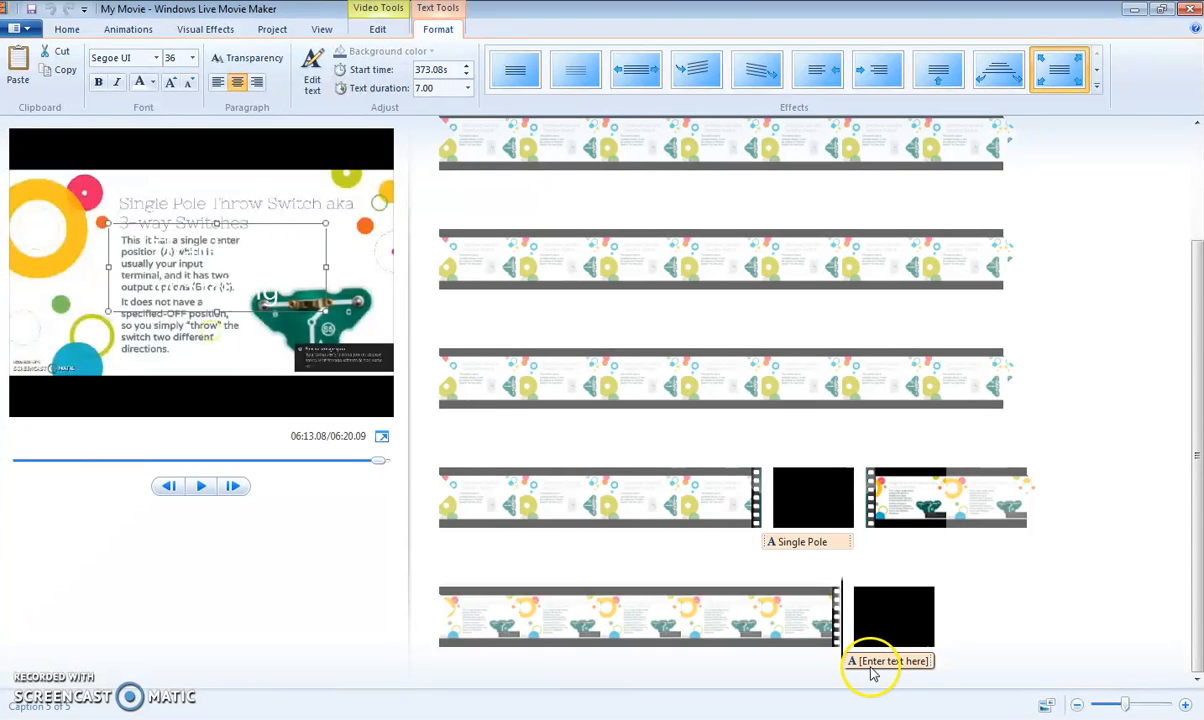
- Set the closing title's font size to 24 and apply the third text effect
click(896, 618)
right_click(900, 628)
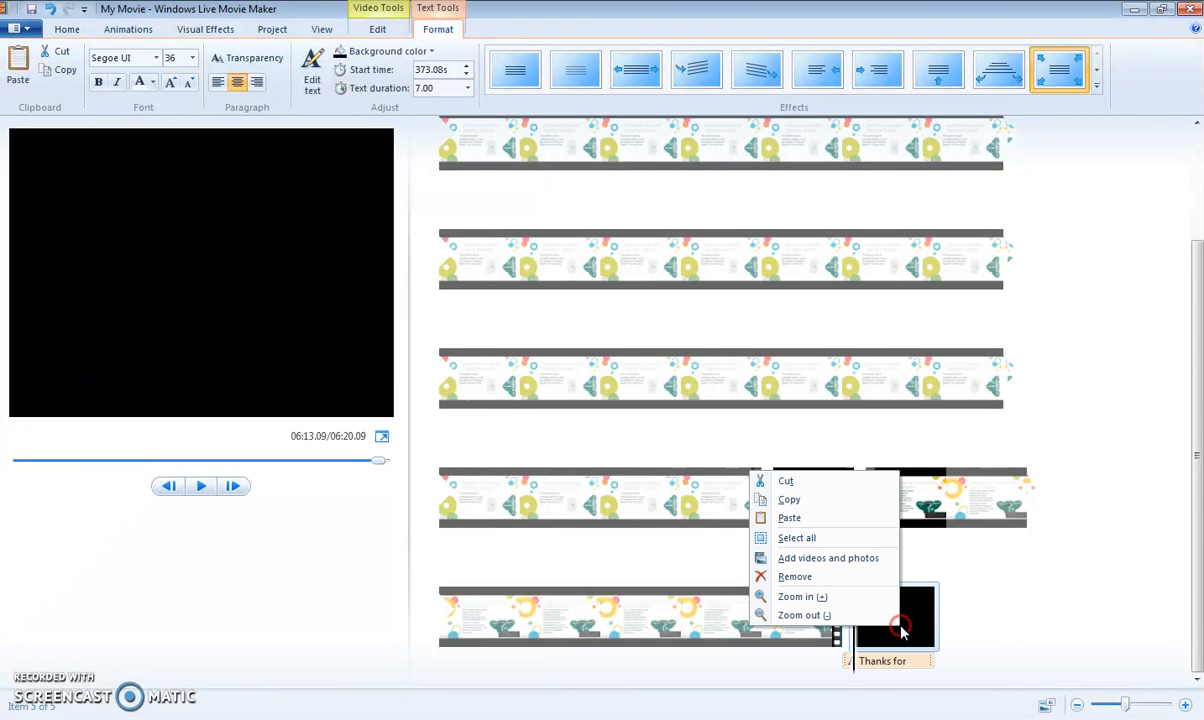
click(912, 630)
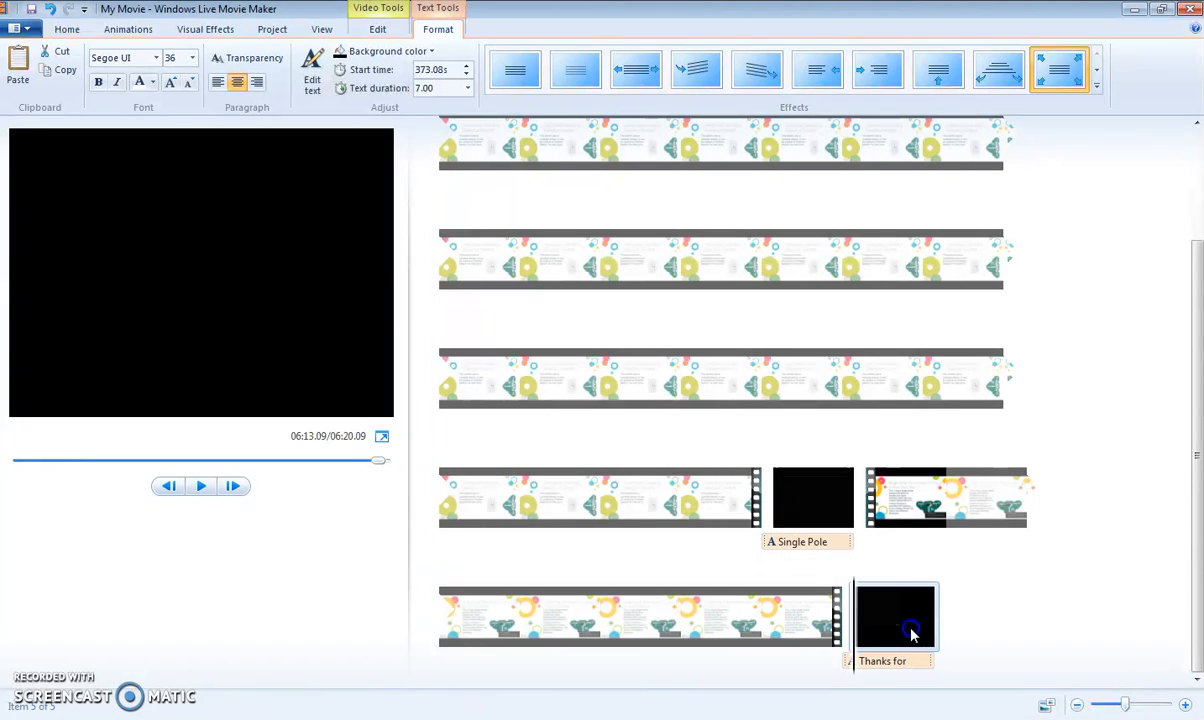
click(885, 665)
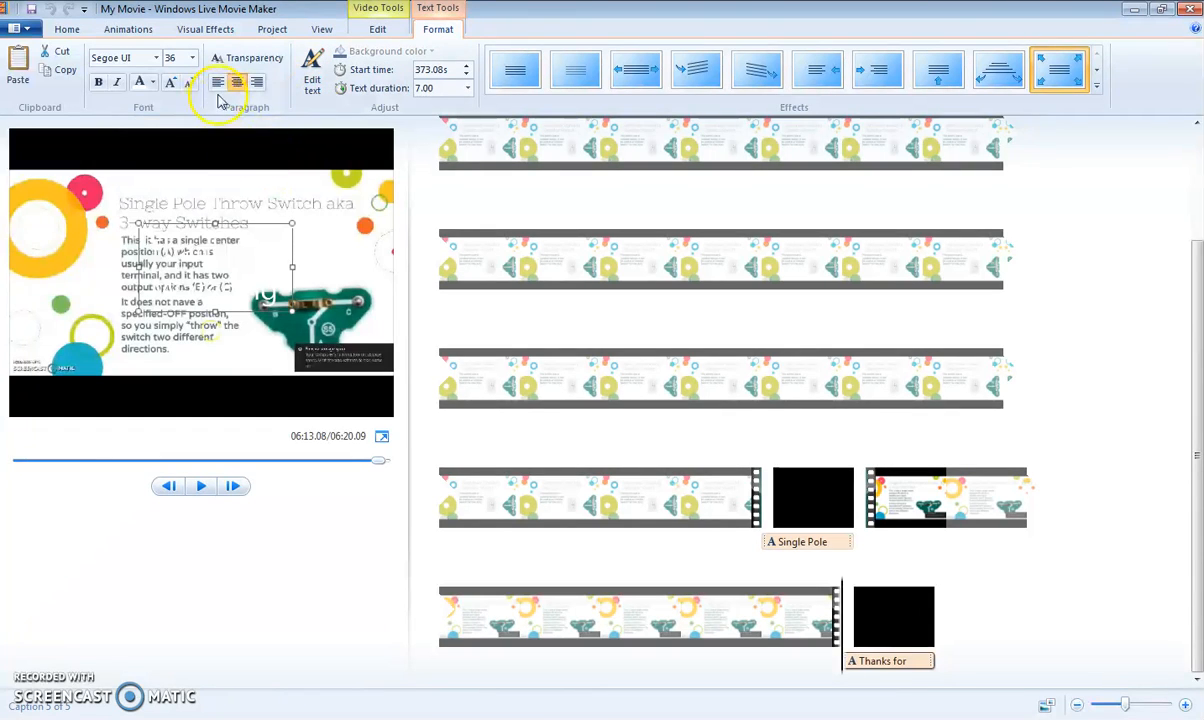
click(191, 58)
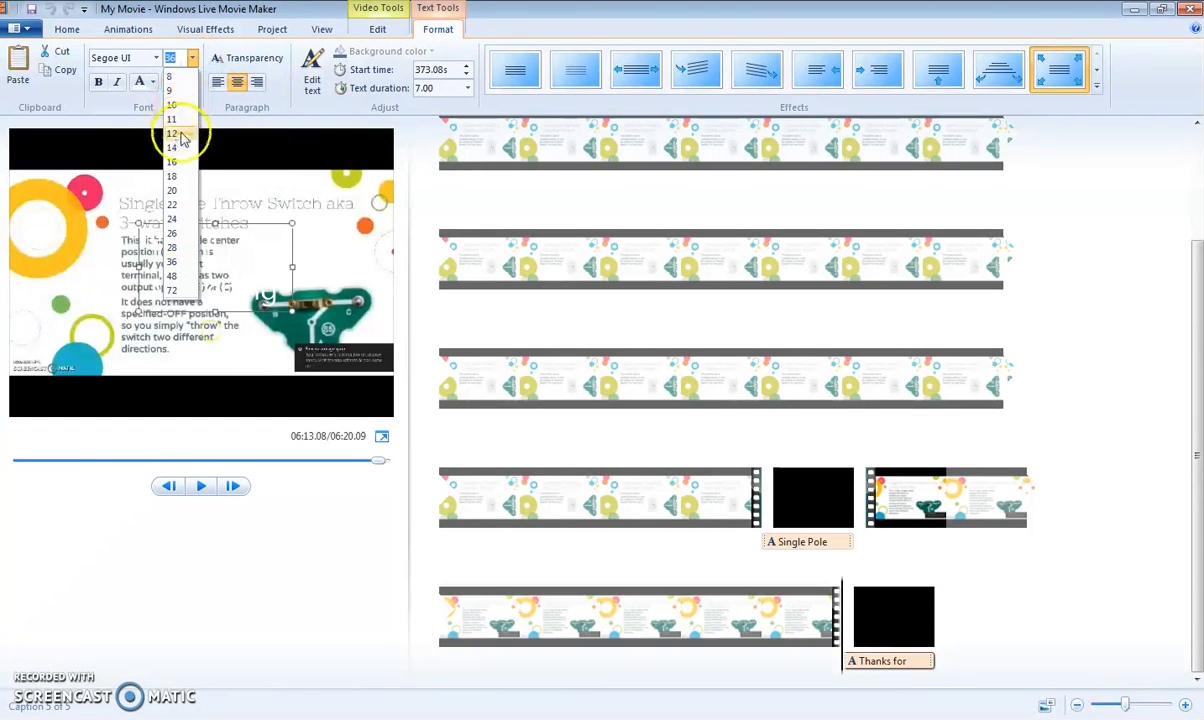
click(177, 218)
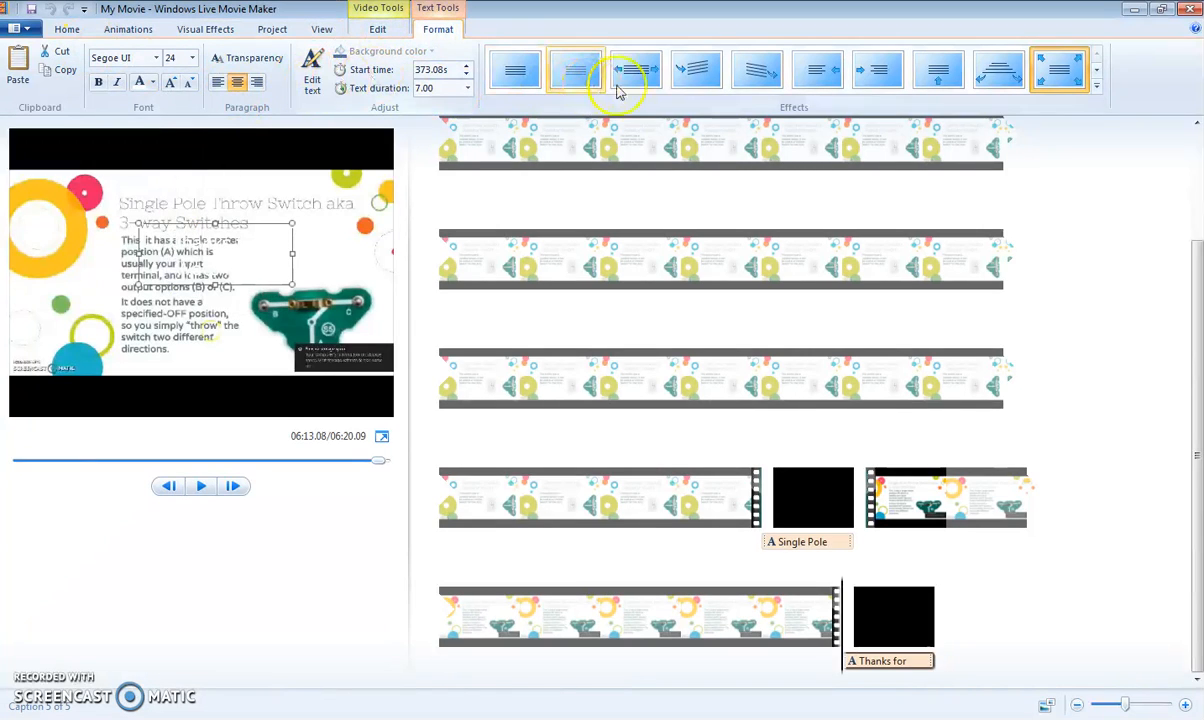
click(637, 70)
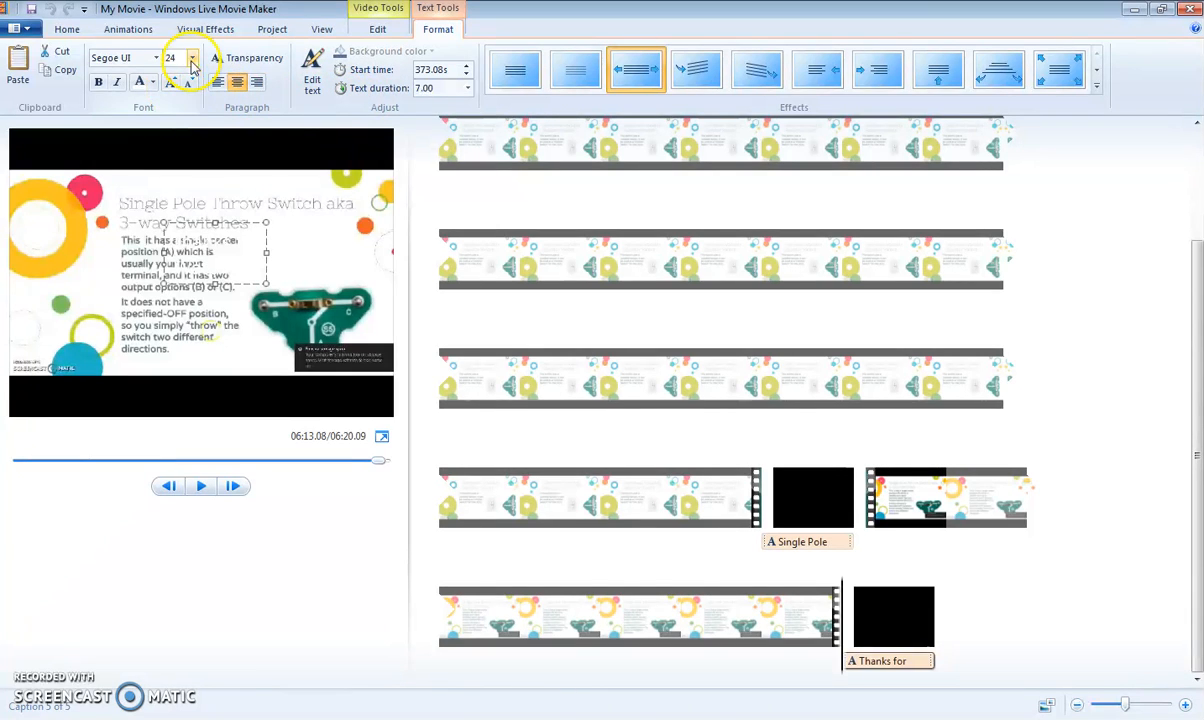
click(376, 30)
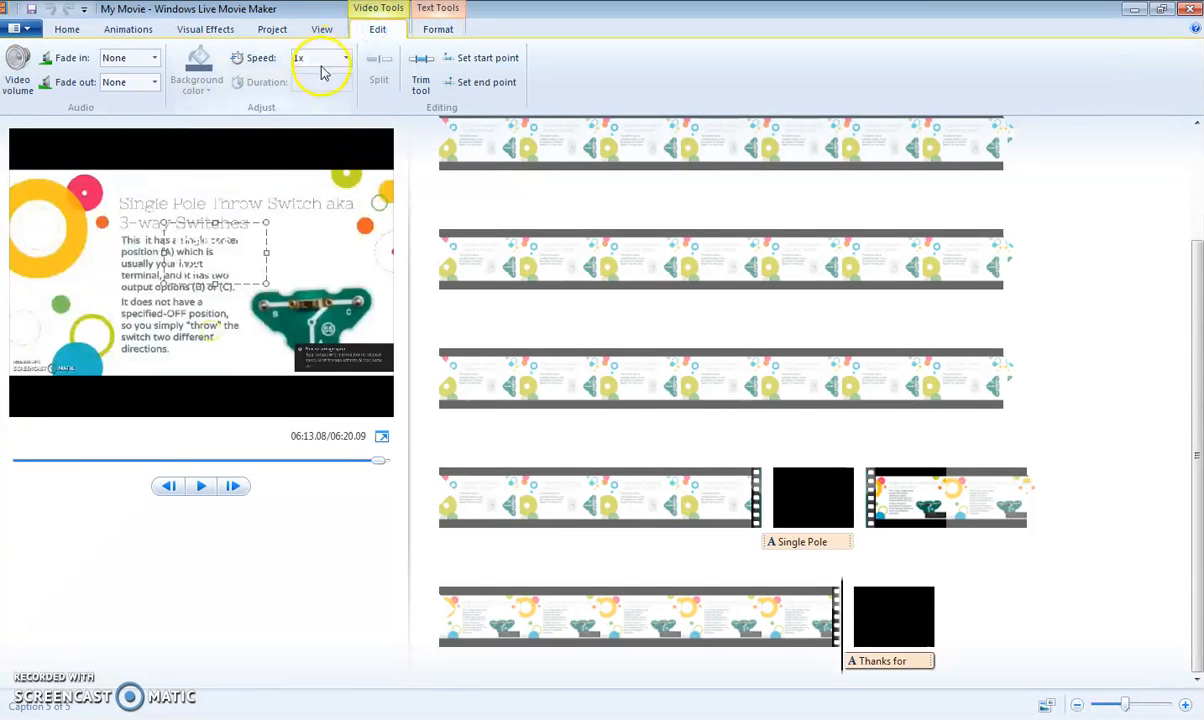
click(321, 30)
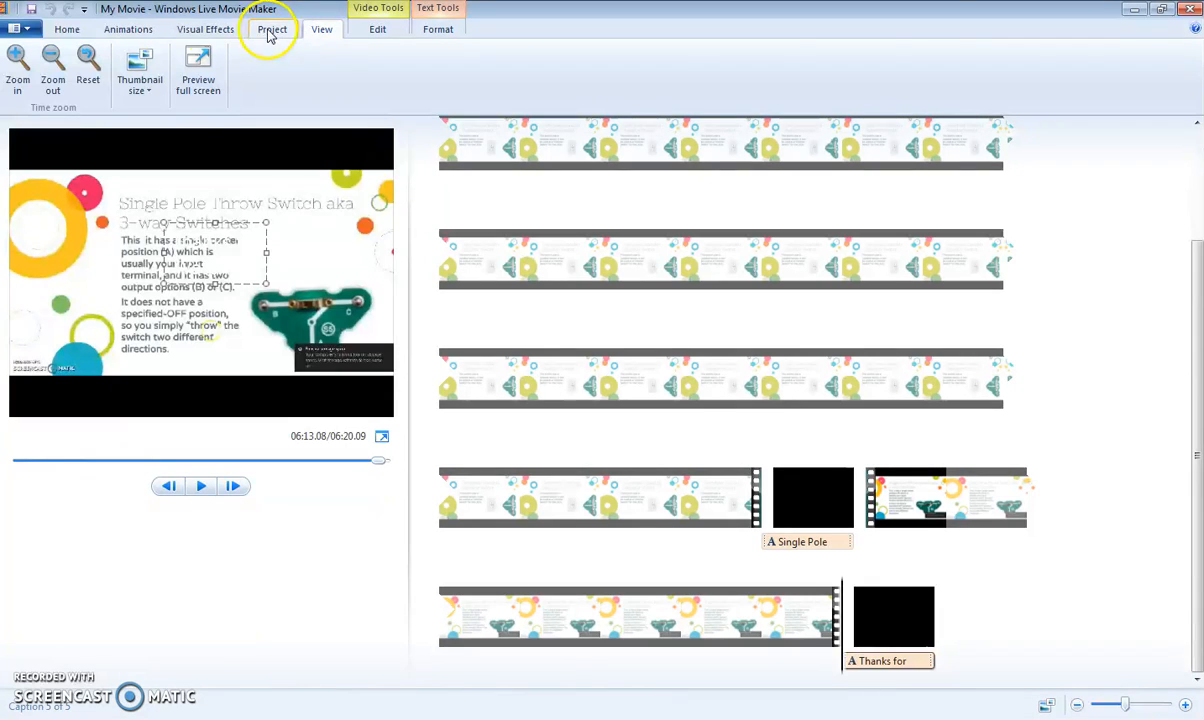
click(67, 30)
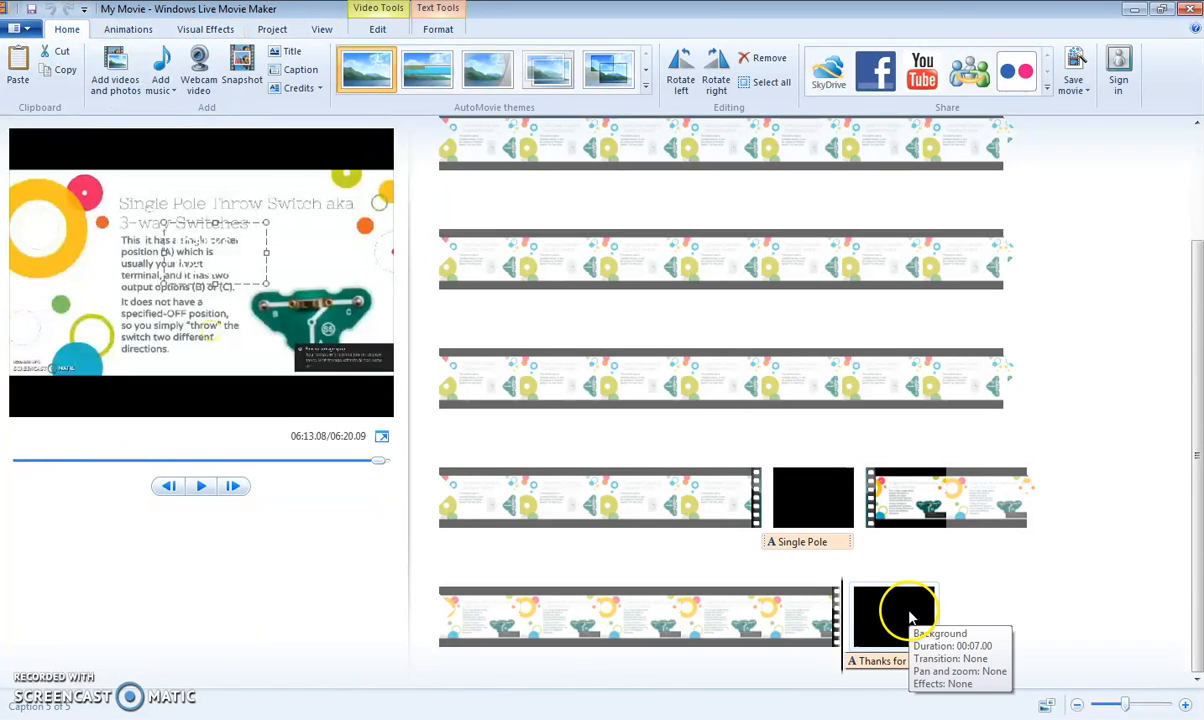
- Play the closing Thanks for Watching title to preview it
click(908, 617)
click(760, 612)
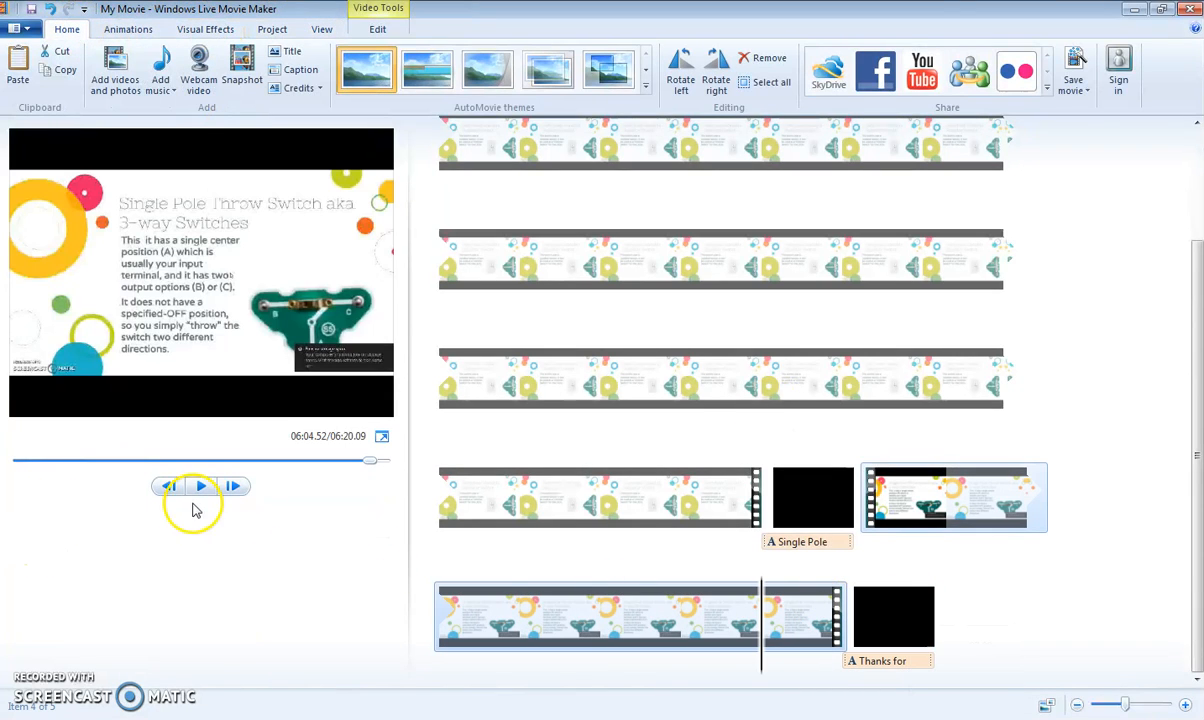
click(900, 628)
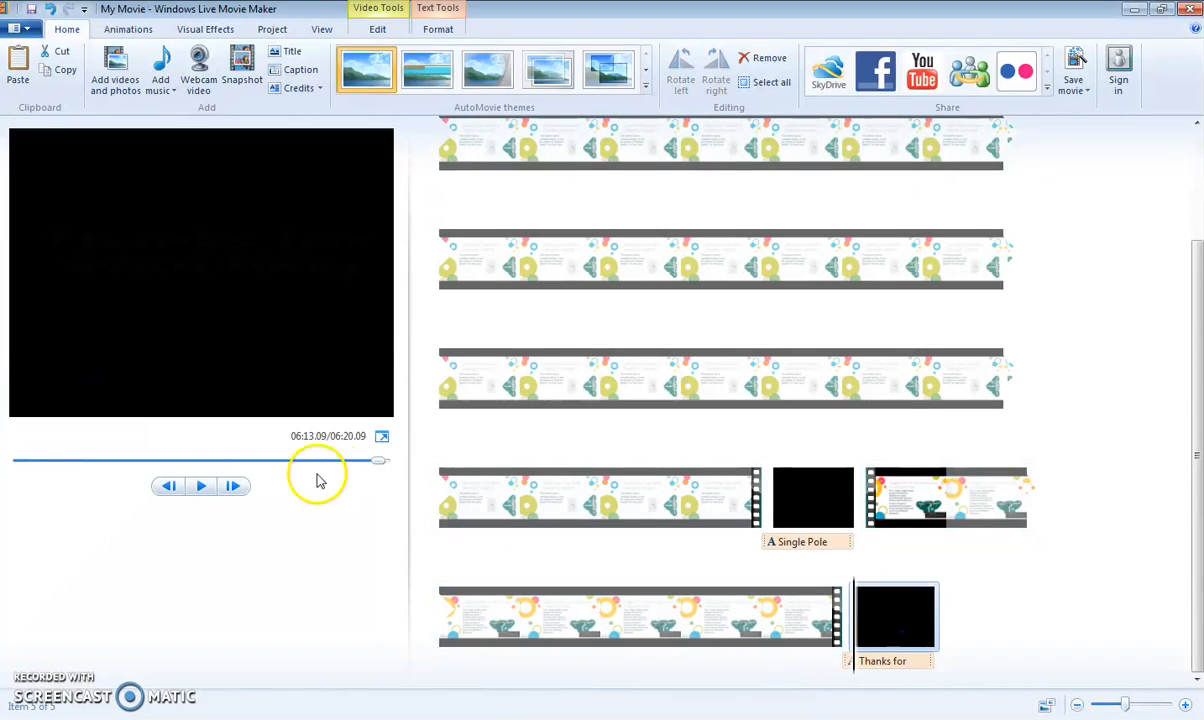
click(201, 490)
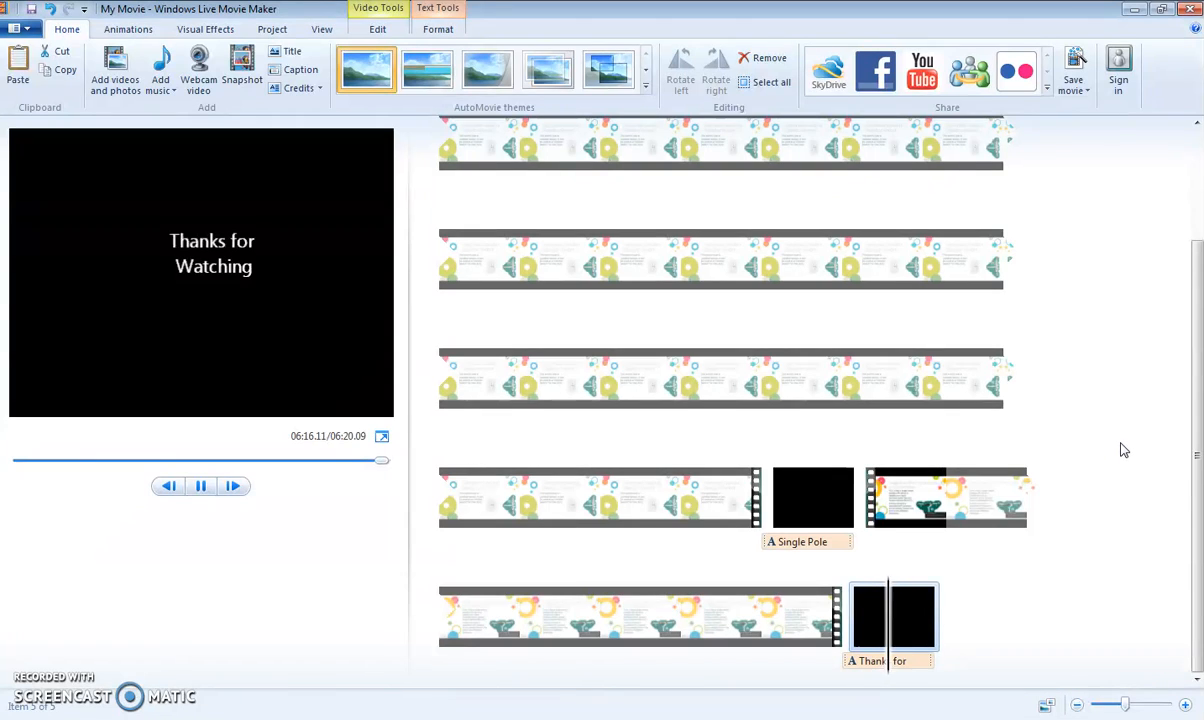
click(1117, 487)
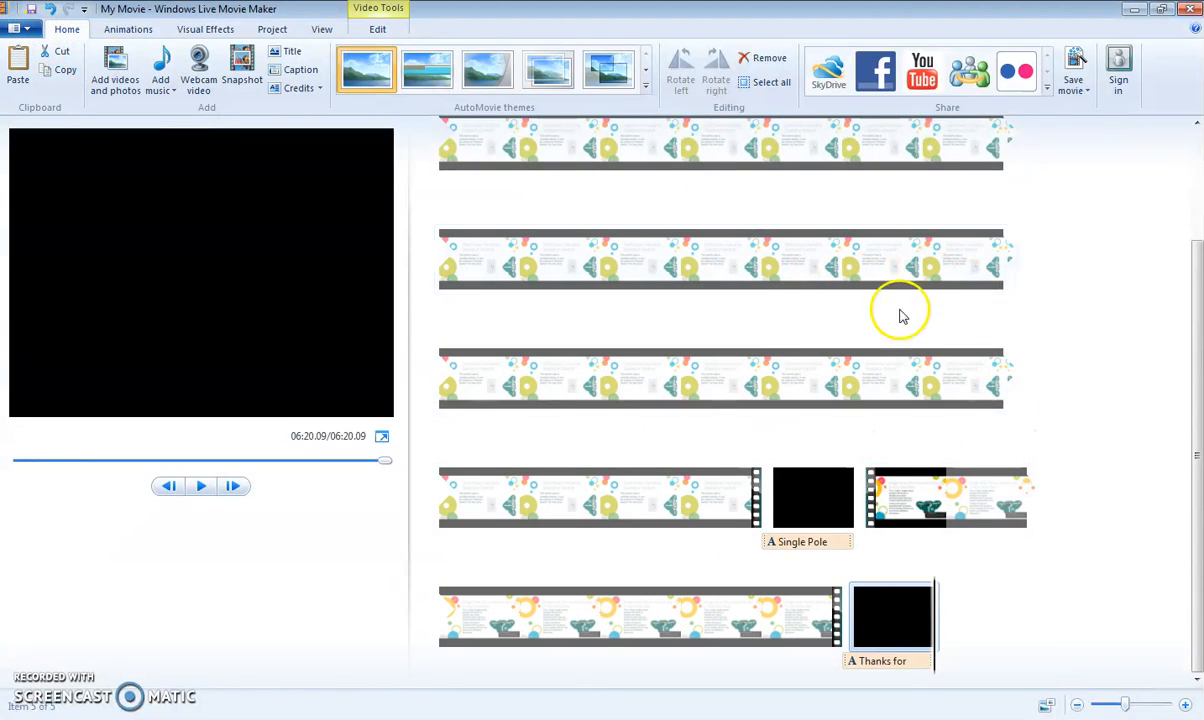
scroll(1018, 498, up, 3)
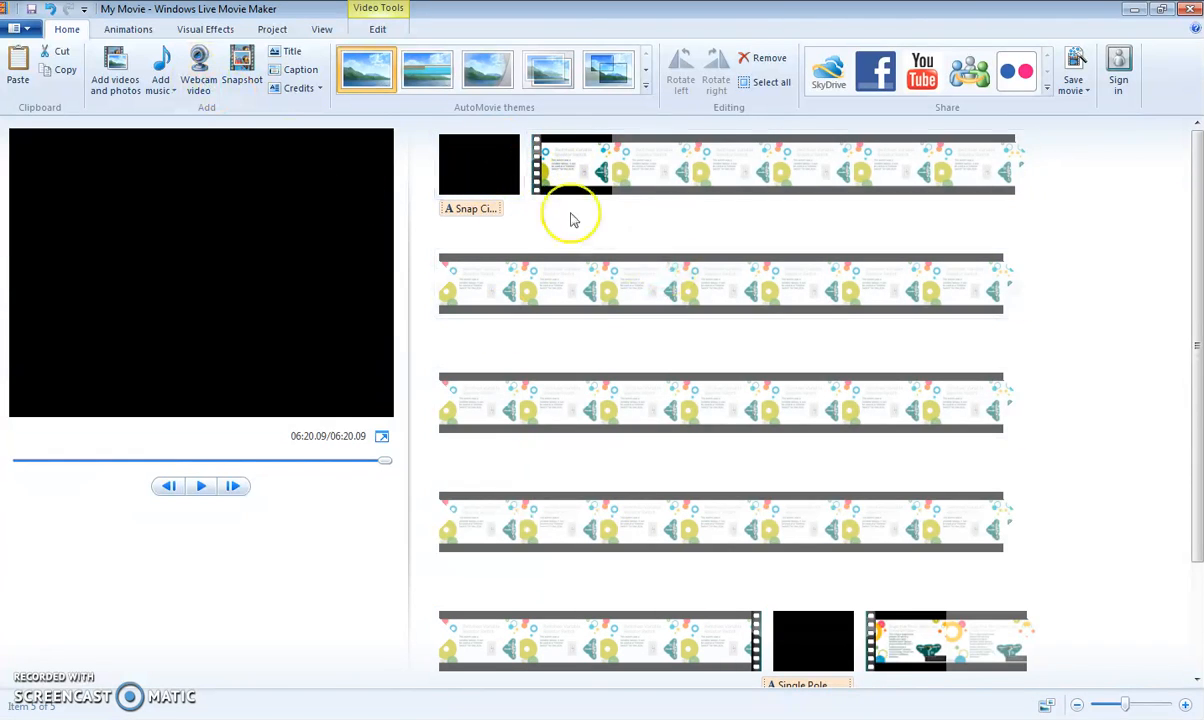
- Save the movie with the For computer setting, naming the file with the presenter's name followed by "video presentation"
click(16, 28)
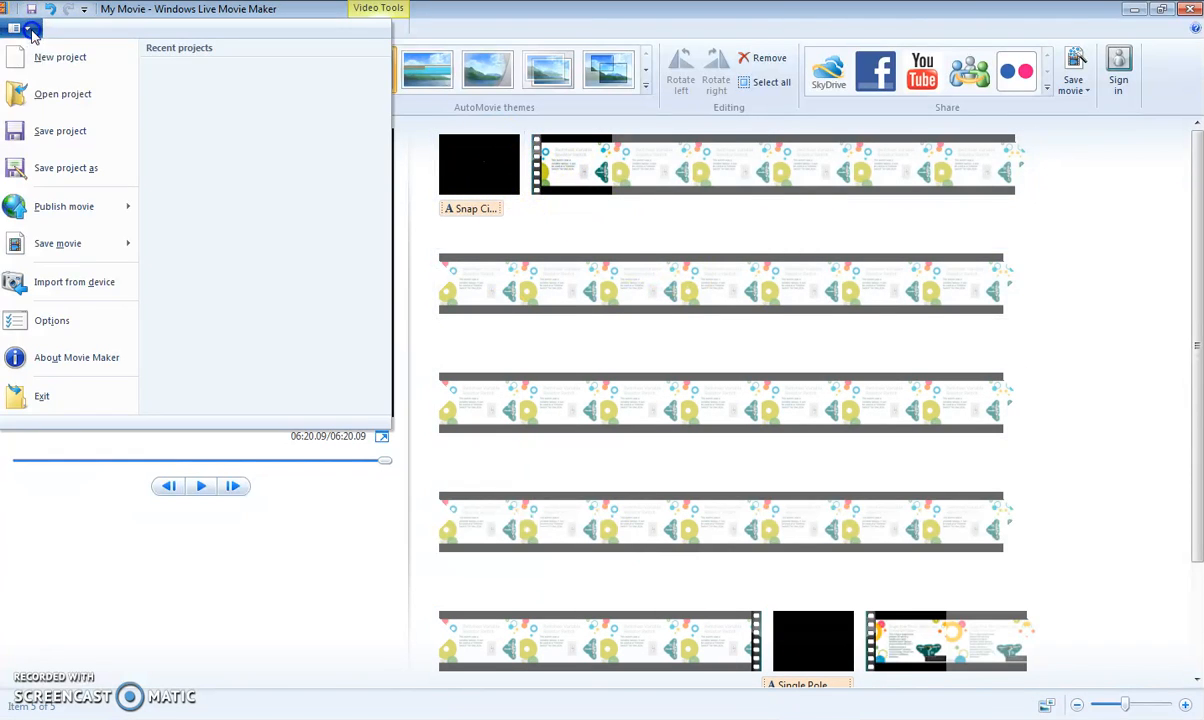
mouse_move(72, 251)
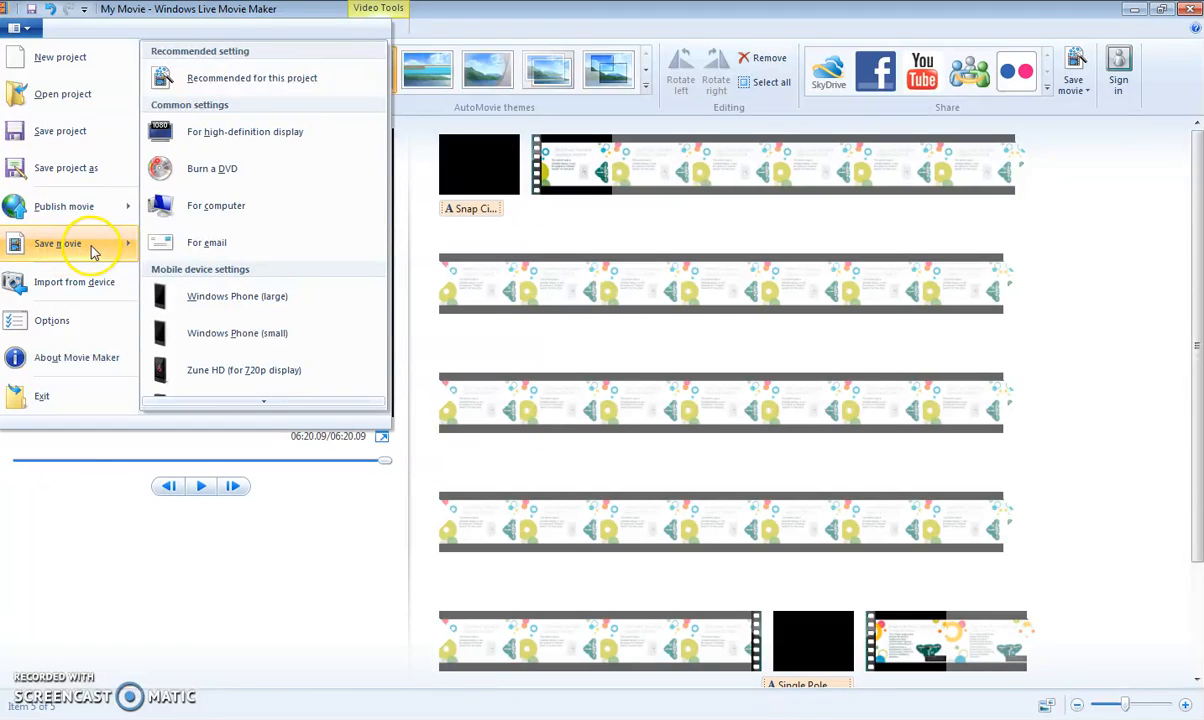
click(215, 207)
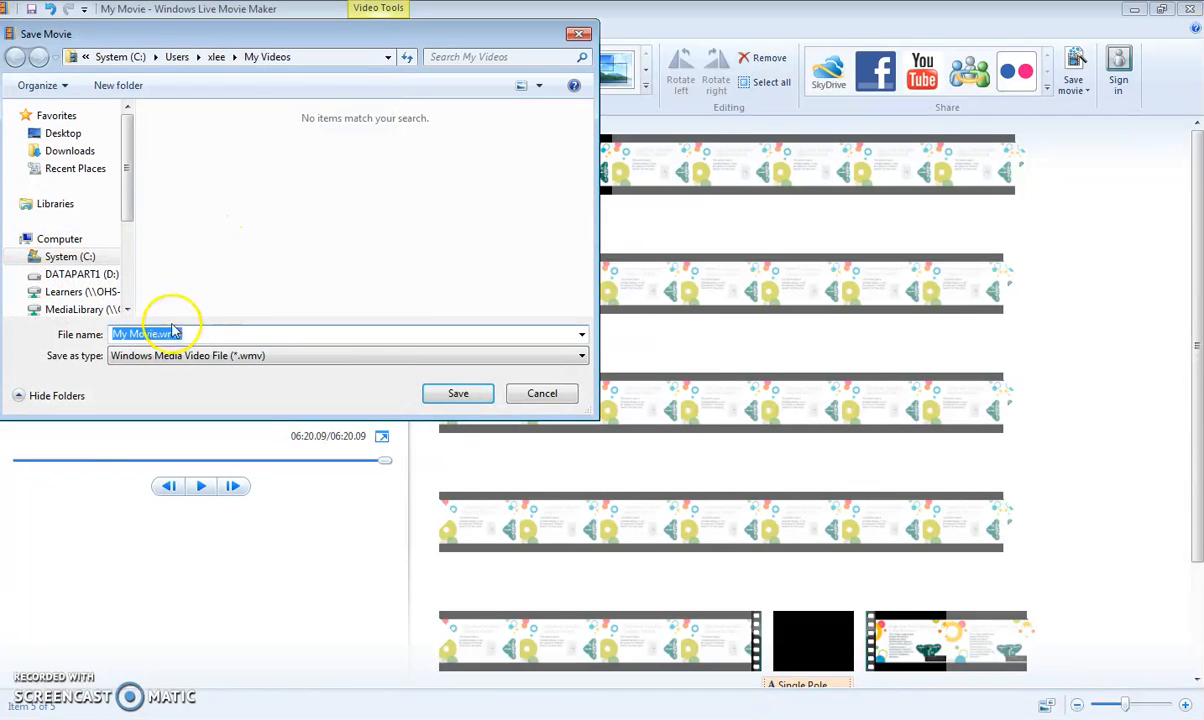
click(158, 333)
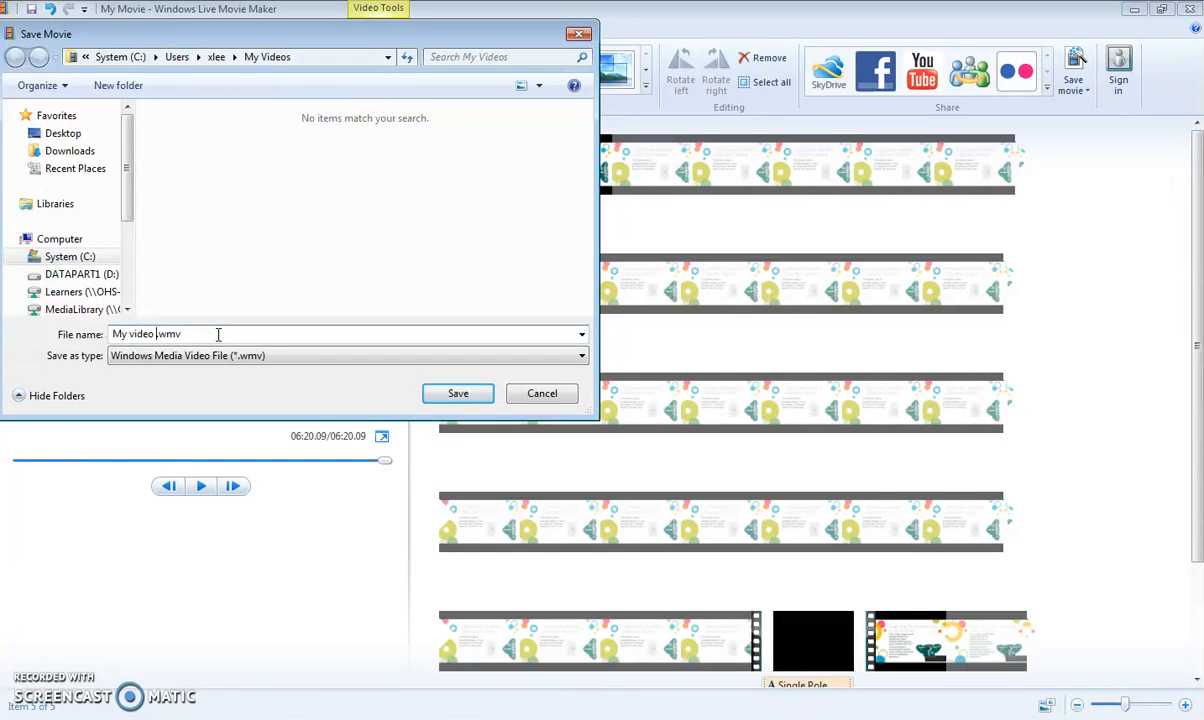
text(video presentation)
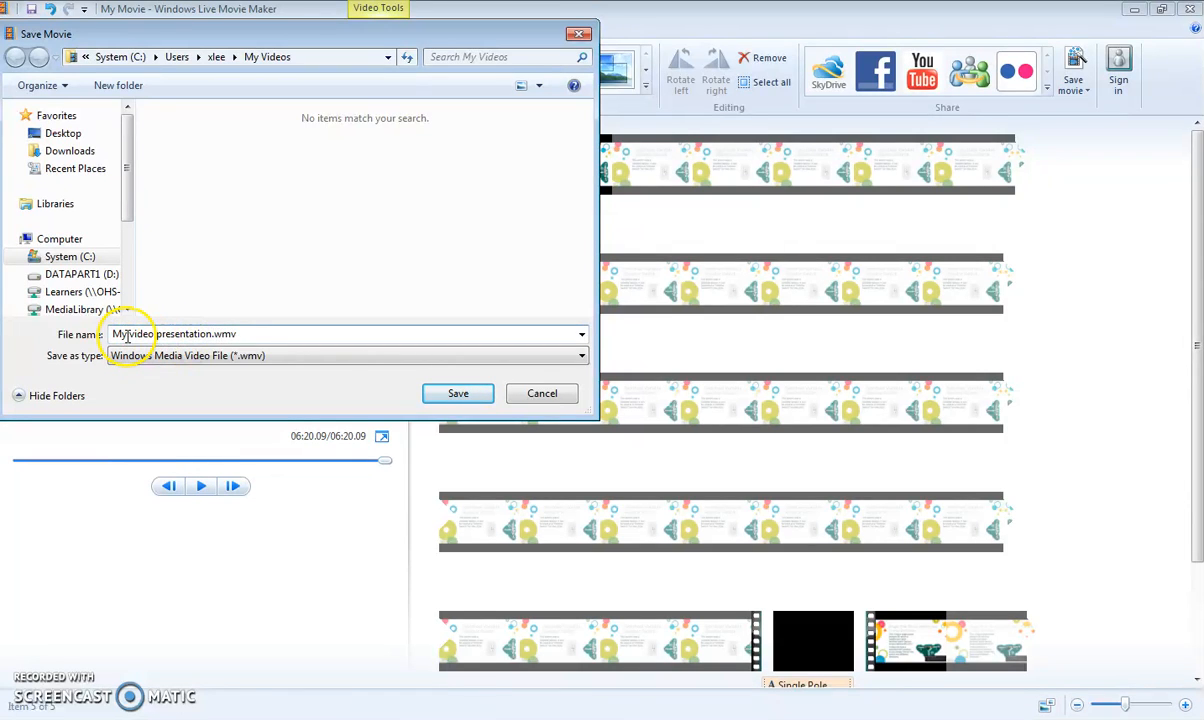
key(BackSpace)
text(r Lee)
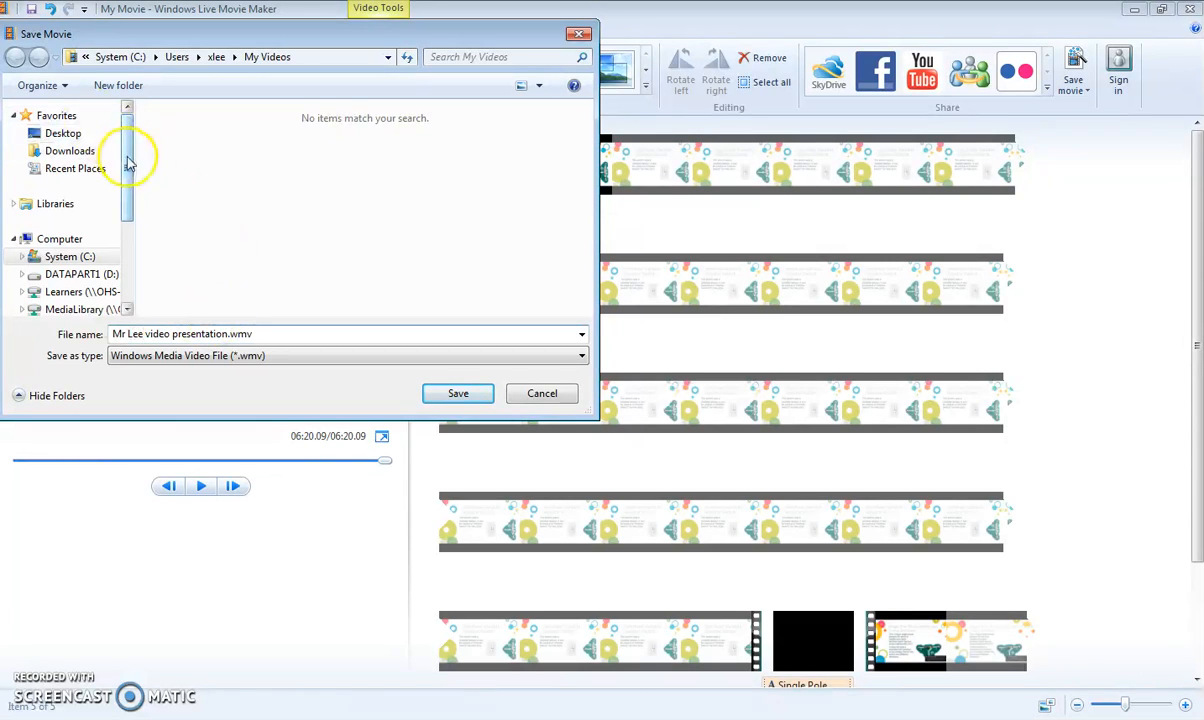
- Choose the DATAPART1 (D:) drive as the save location and save the movie
drag(129, 161, 129, 185)
click(95, 216)
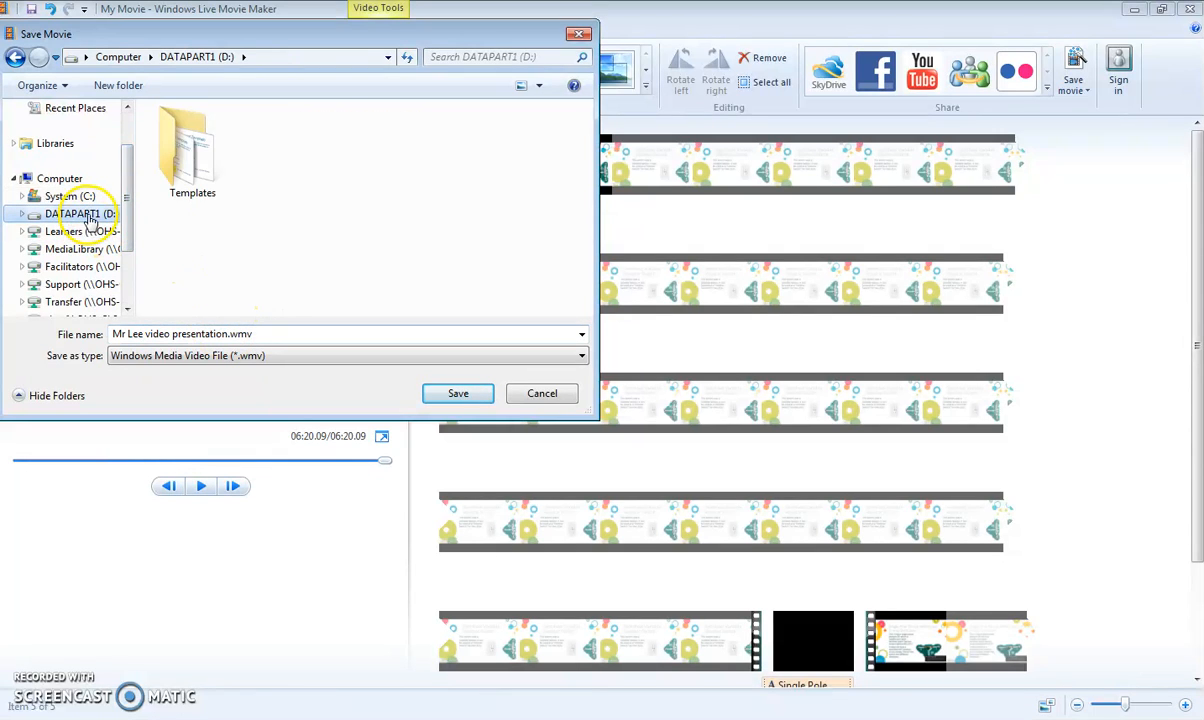
click(458, 395)
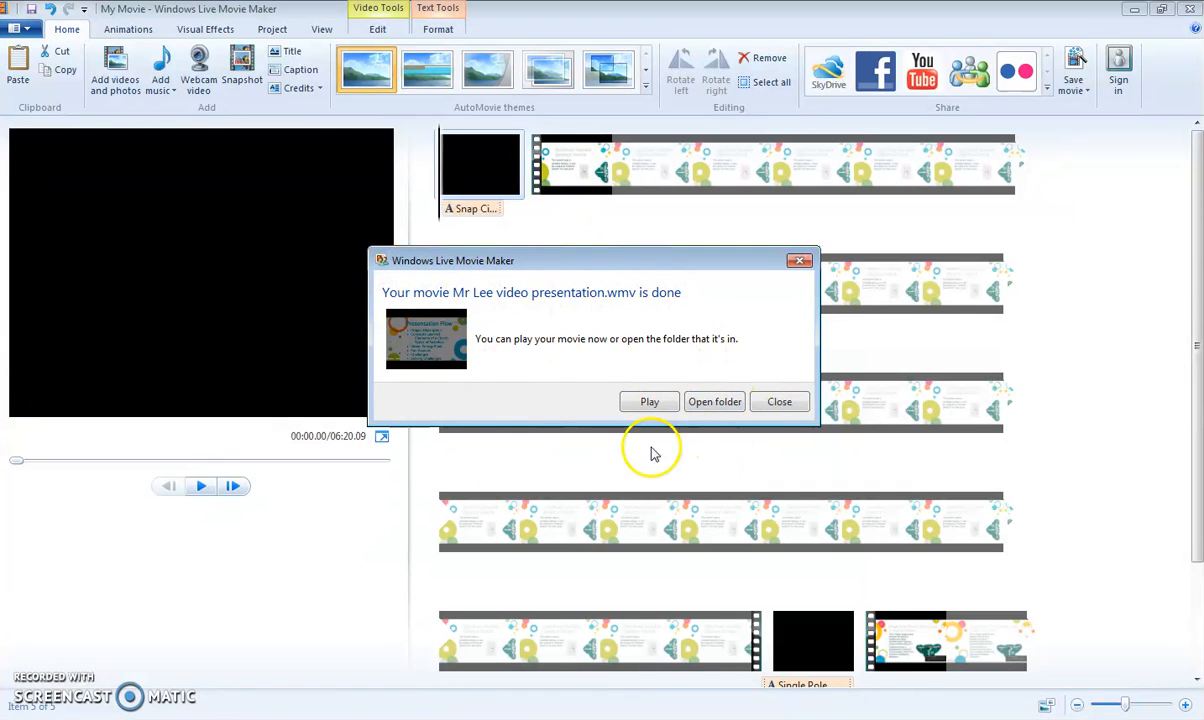
- Open the folder containing the saved movie and locate the video presentation .wmv file
click(719, 412)
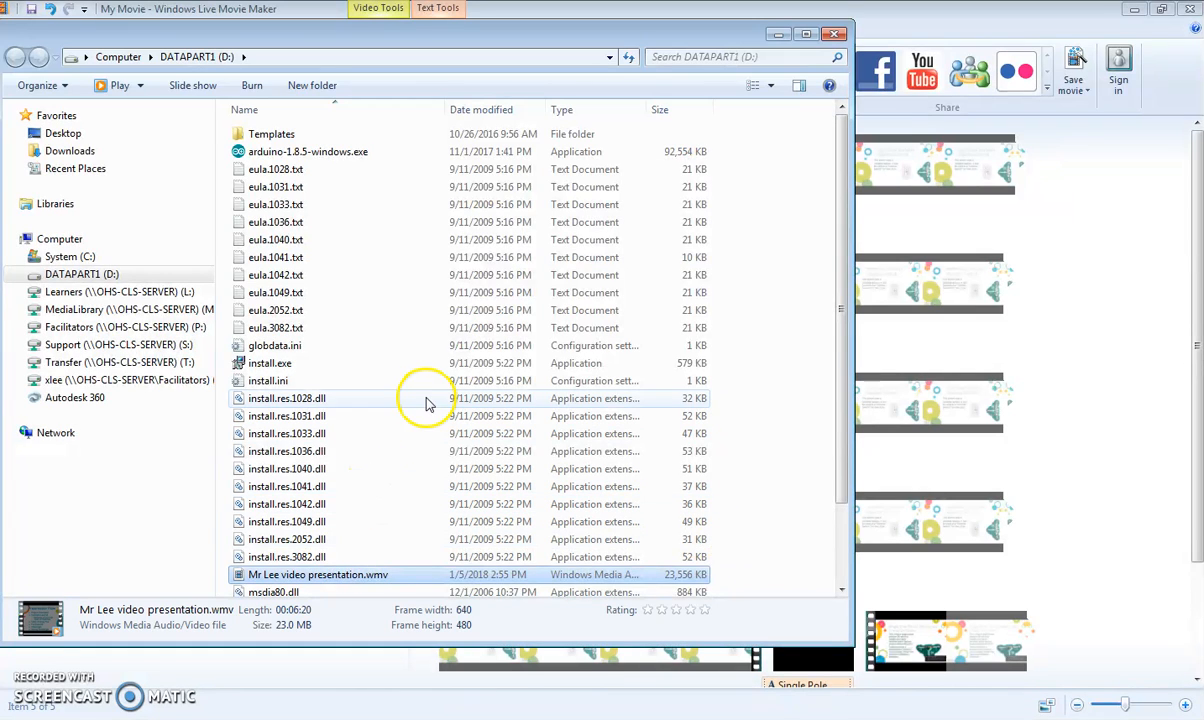
scroll(323, 200, down, 2)
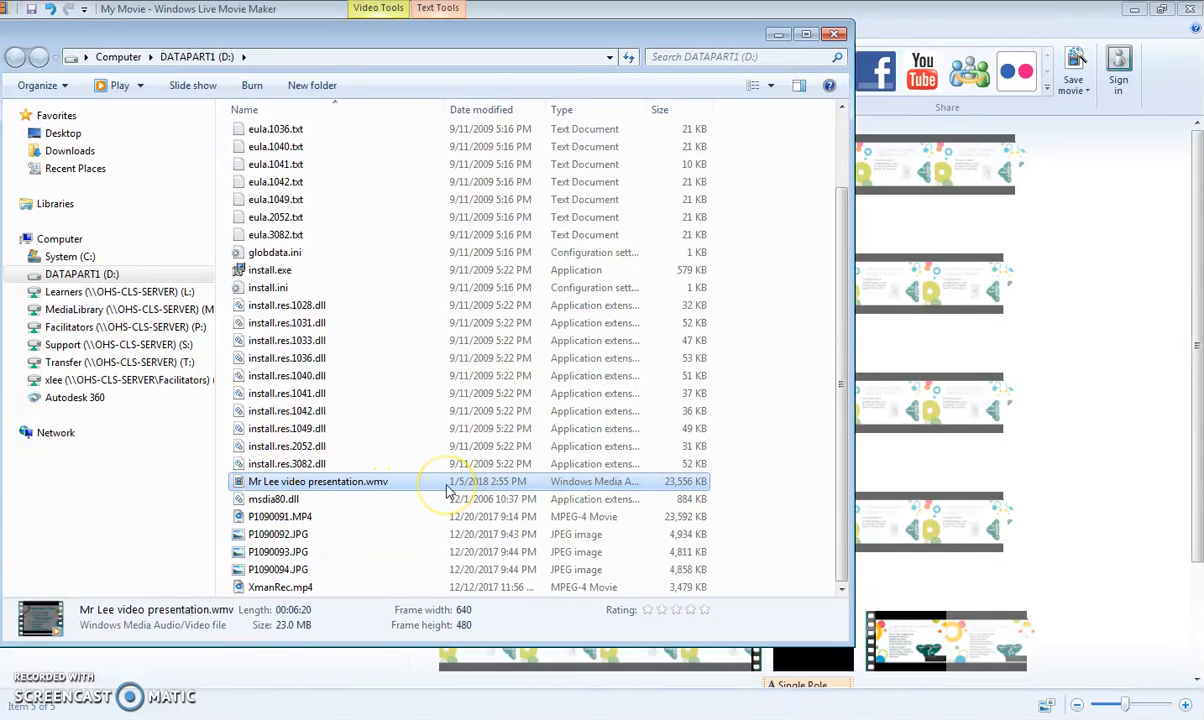
click(390, 489)
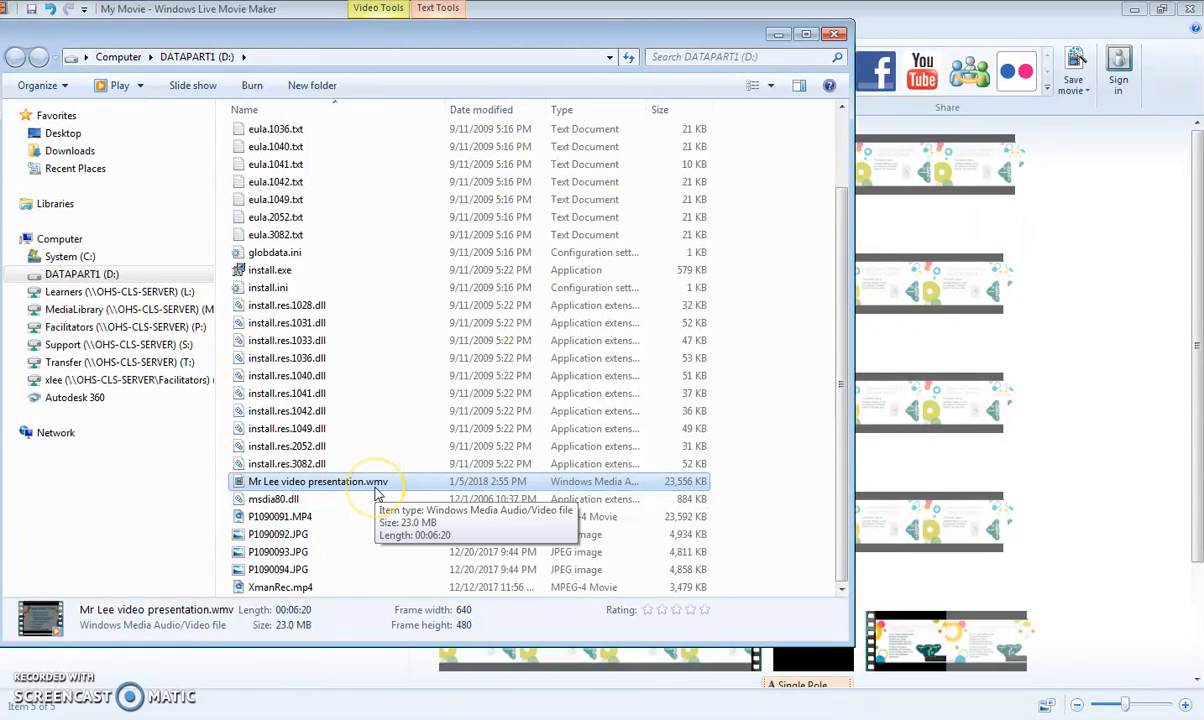
click(374, 488)
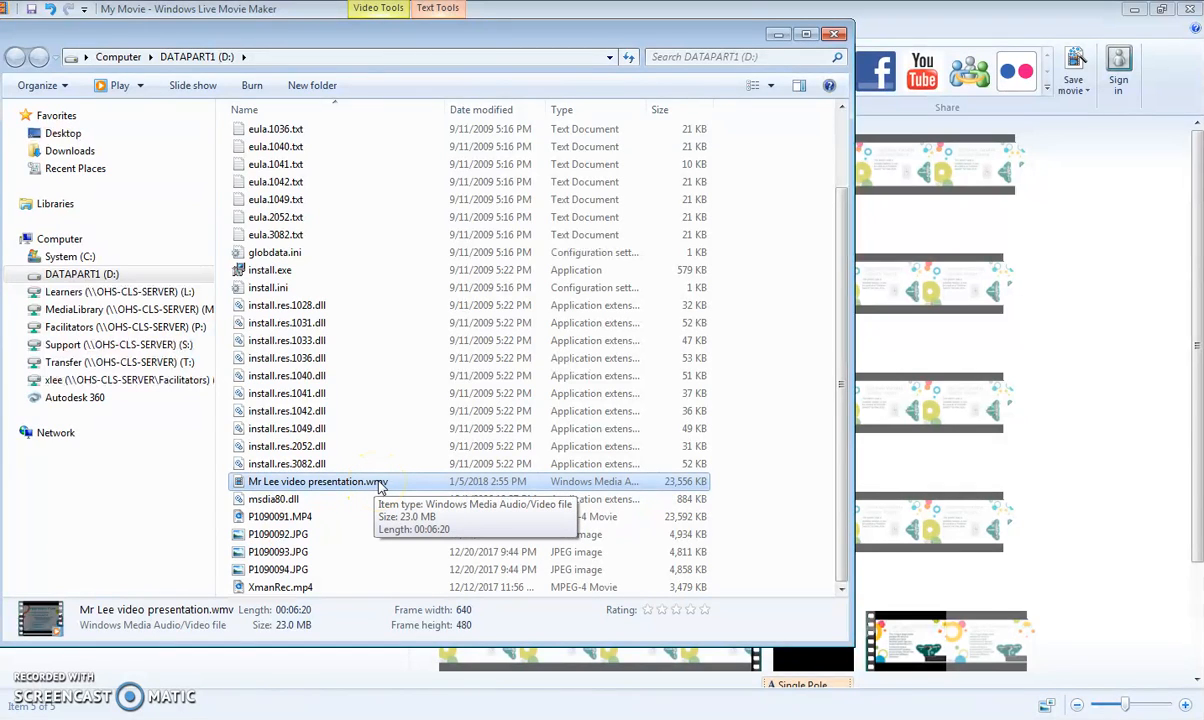
click(184, 494)
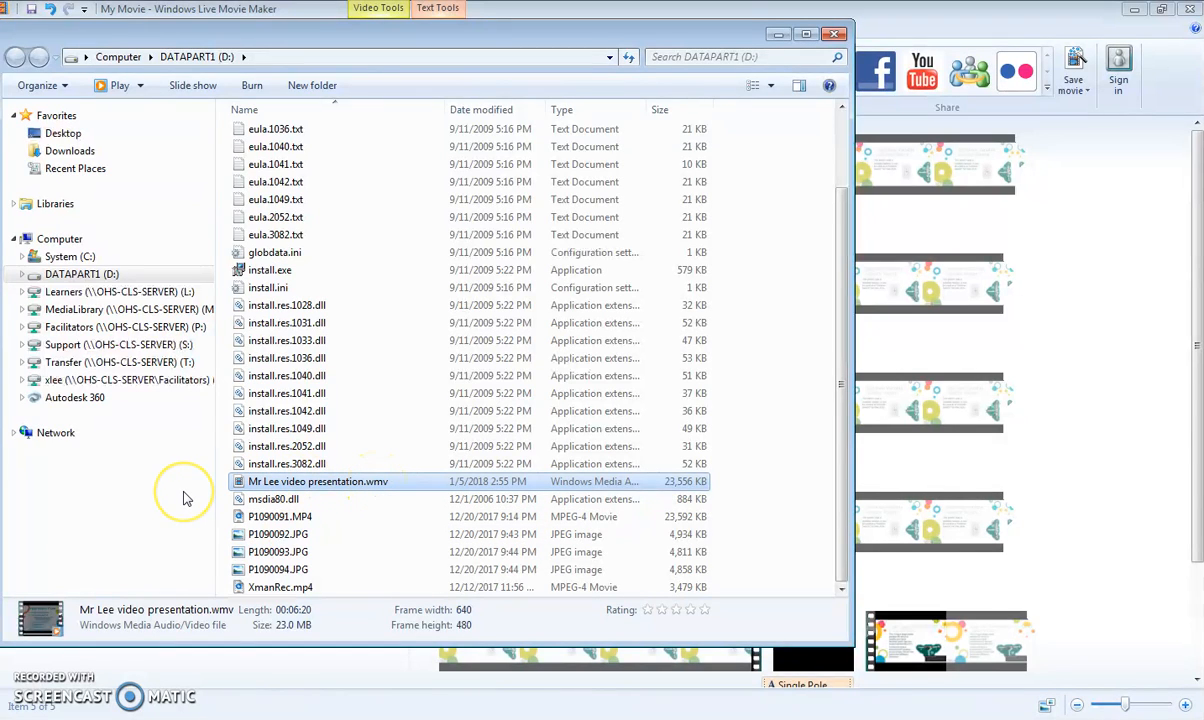